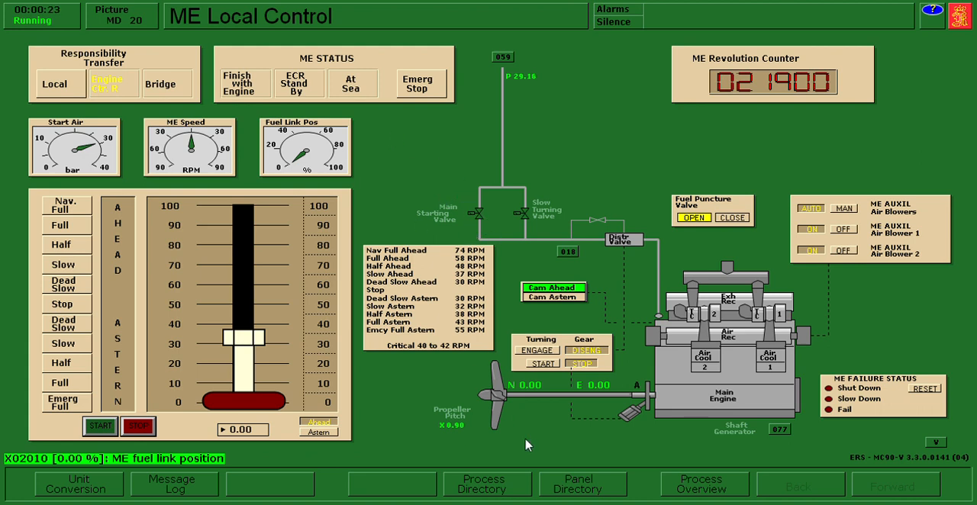
# - Open the indicator cock on main engine cylinder no. 1
pyautogui.click(483, 489)
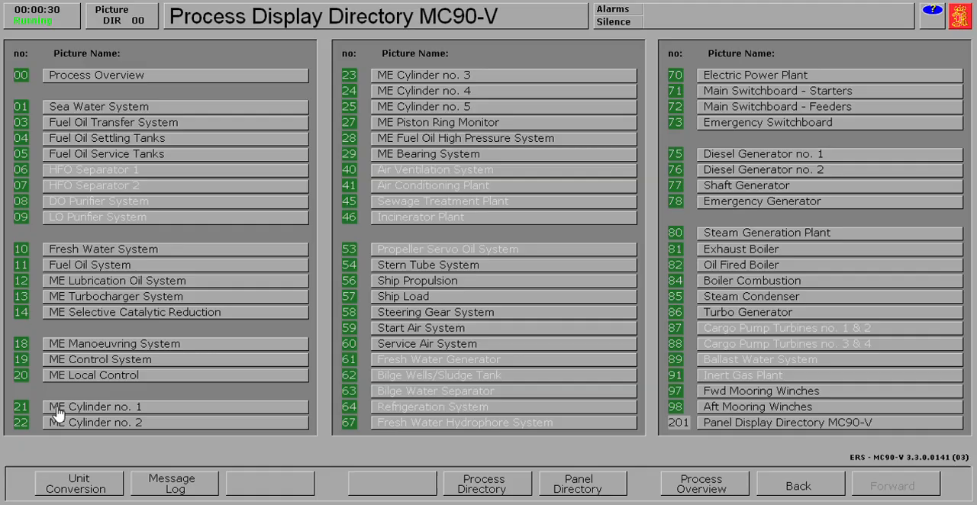
pyautogui.click(57, 410)
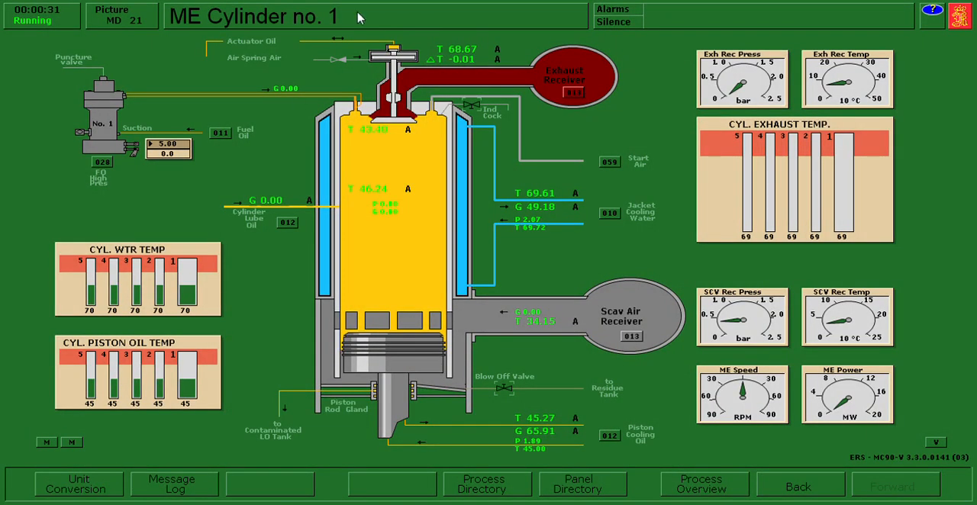
pyautogui.click(475, 107)
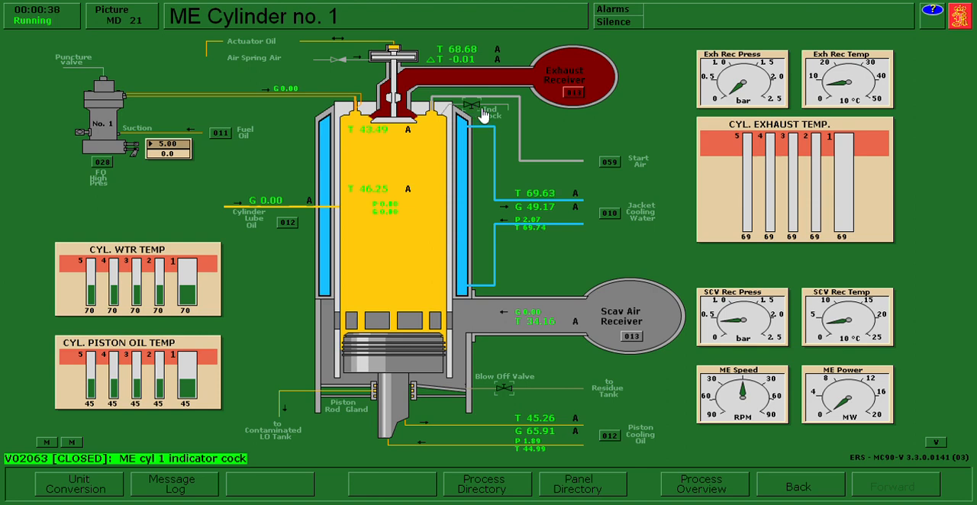
pyautogui.click(483, 113)
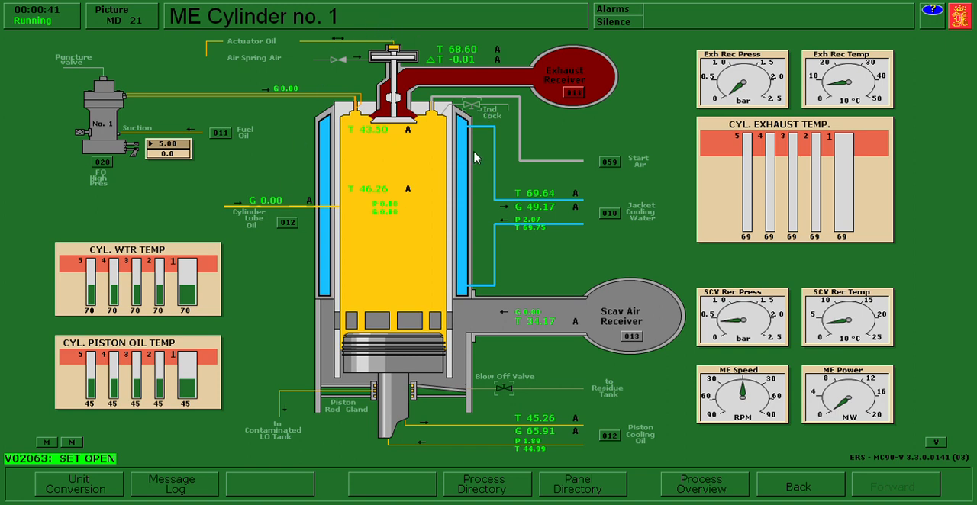
# - Open the indicator cocks on main engine cylinders no. 2 and no. 3
pyautogui.click(484, 484)
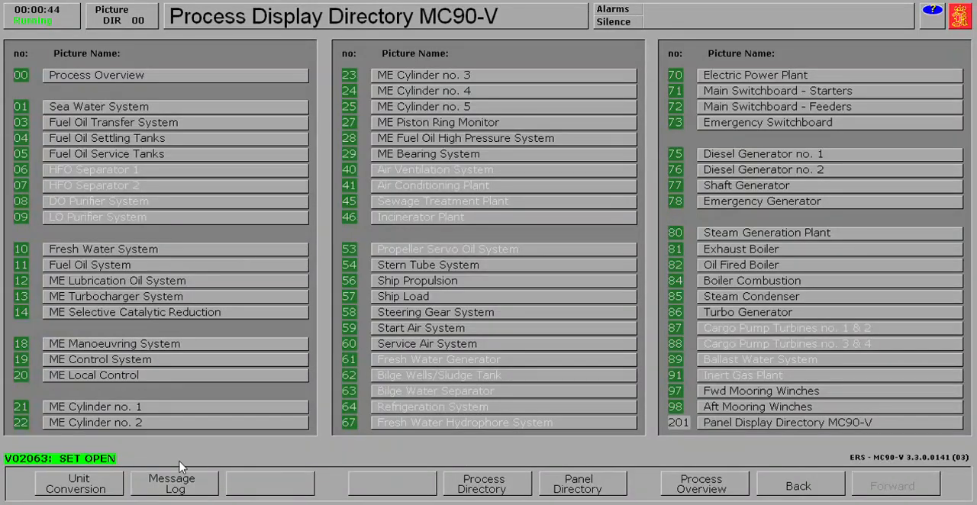
pyautogui.click(143, 424)
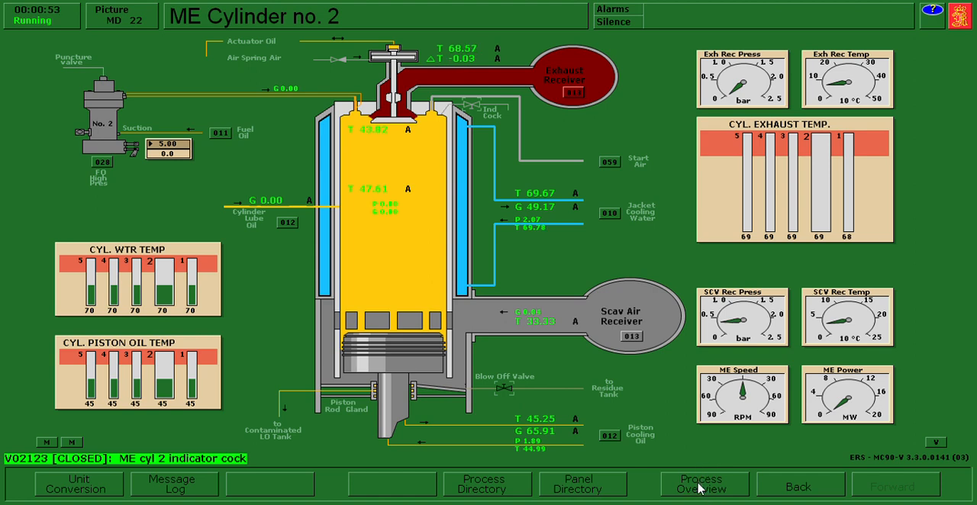
pyautogui.click(700, 489)
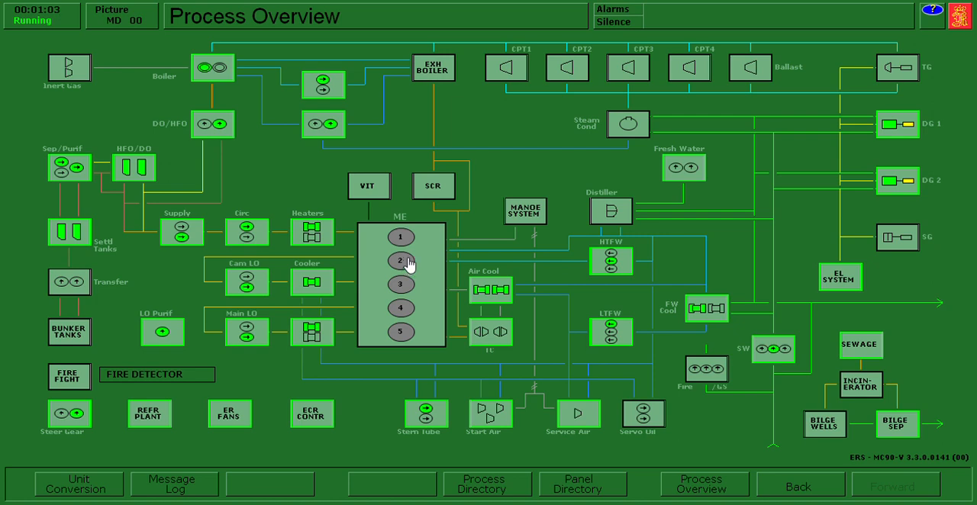
pyautogui.click(399, 288)
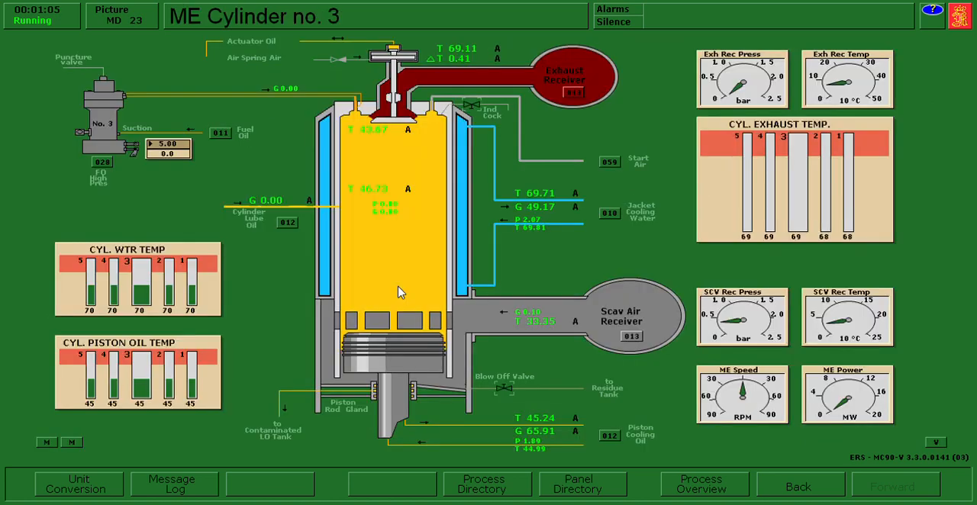
pyautogui.click(472, 106)
# - Open the indicator cocks on main engine cylinders no. 4 and no. 5
pyautogui.click(665, 481)
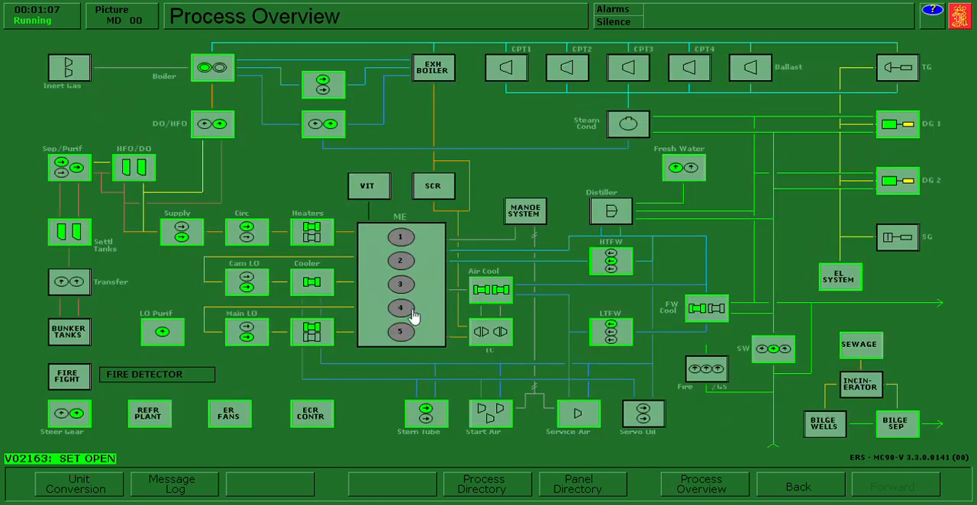
pyautogui.click(405, 308)
pyautogui.click(472, 108)
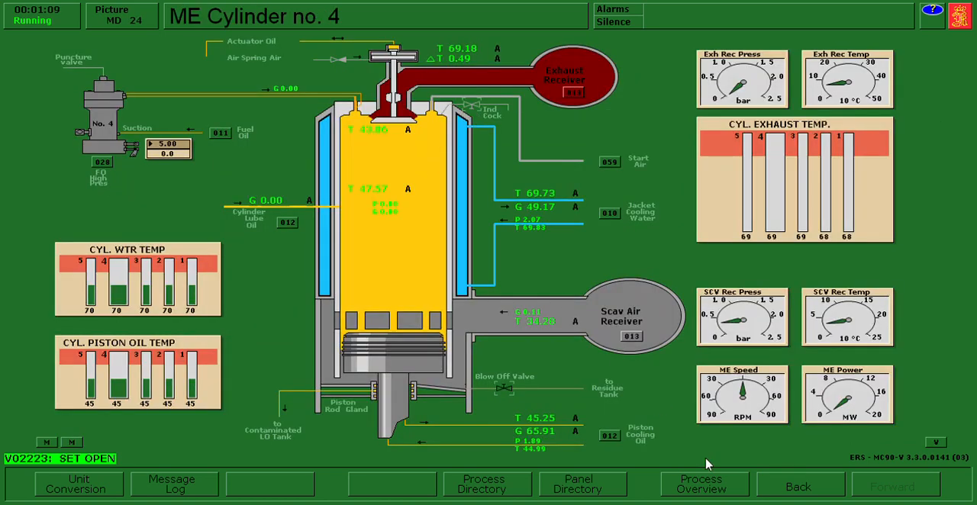
pyautogui.click(707, 484)
pyautogui.click(403, 336)
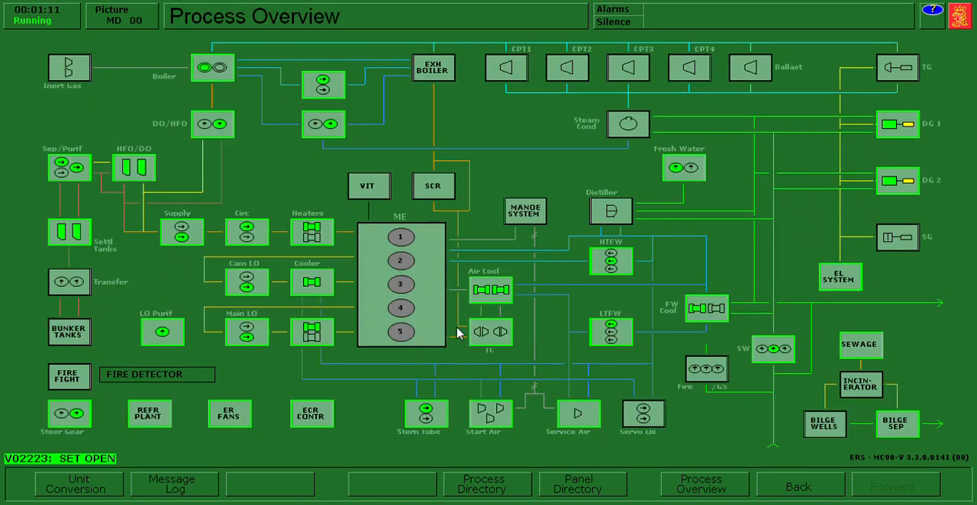
pyautogui.click(477, 112)
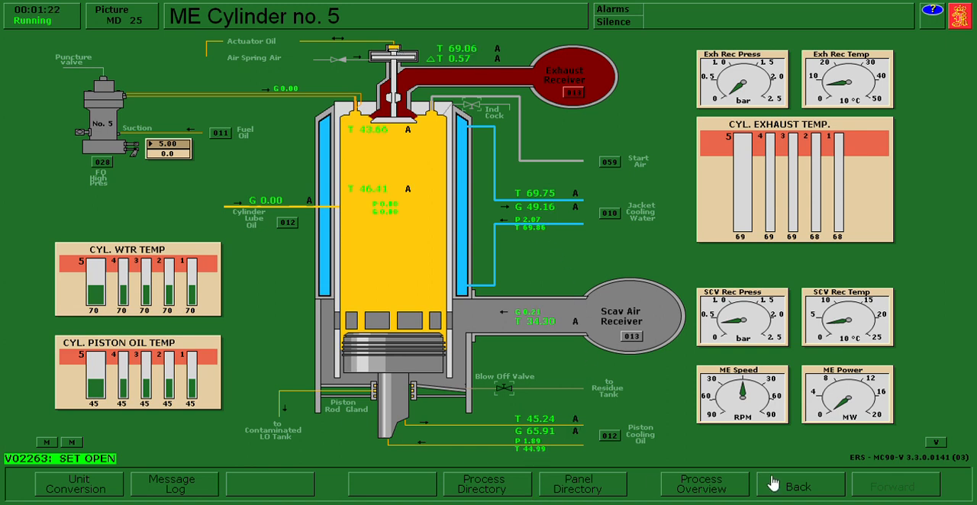
# - Transfer main engine responsibility to Local in ME Local Control and engage the turning gear with the cam ahead
pyautogui.click(506, 494)
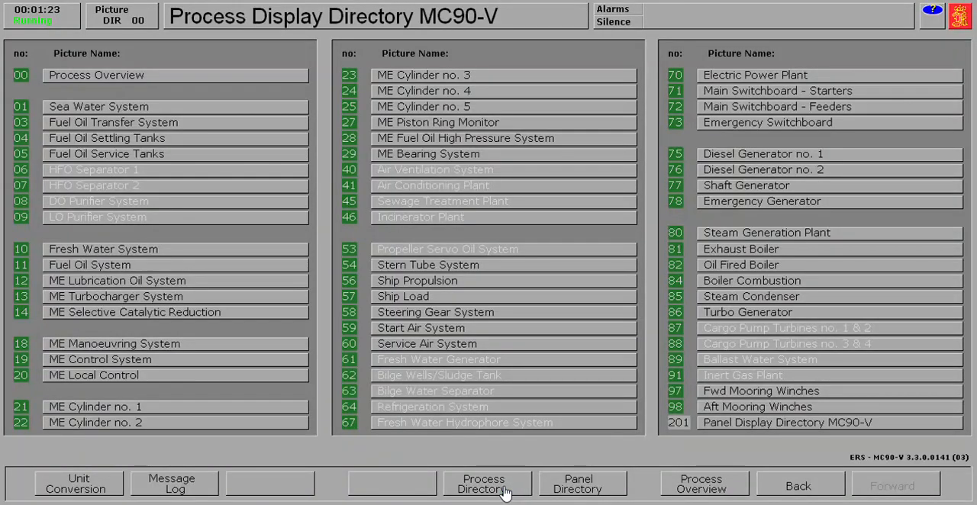
pyautogui.click(97, 378)
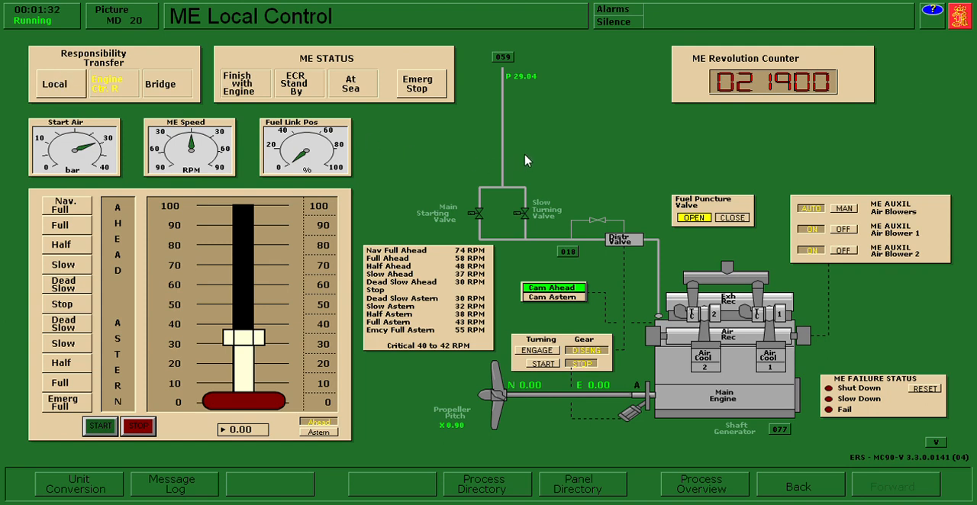
pyautogui.click(69, 92)
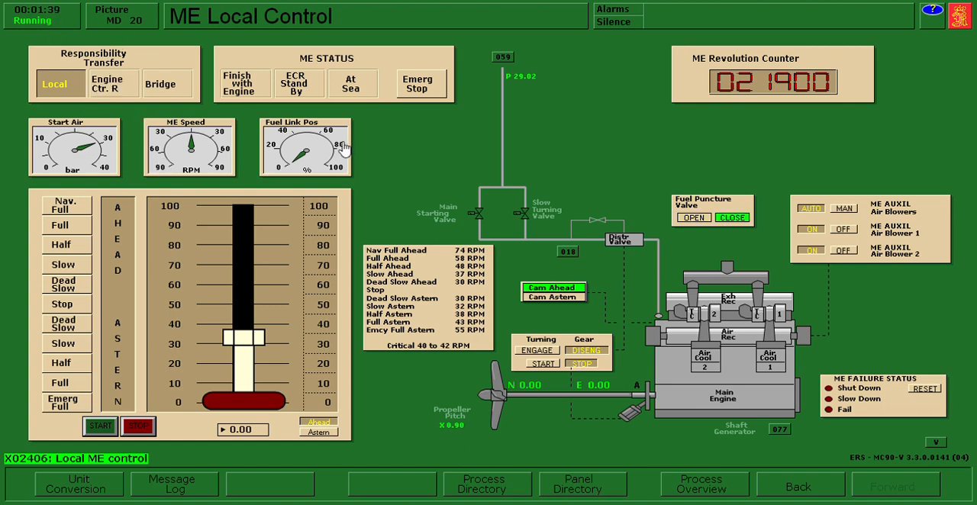
pyautogui.click(526, 287)
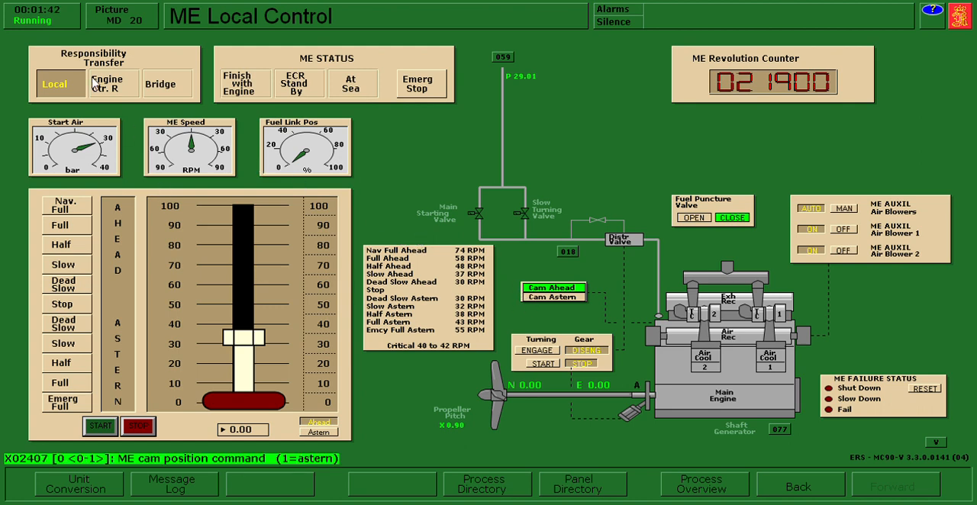
pyautogui.click(547, 352)
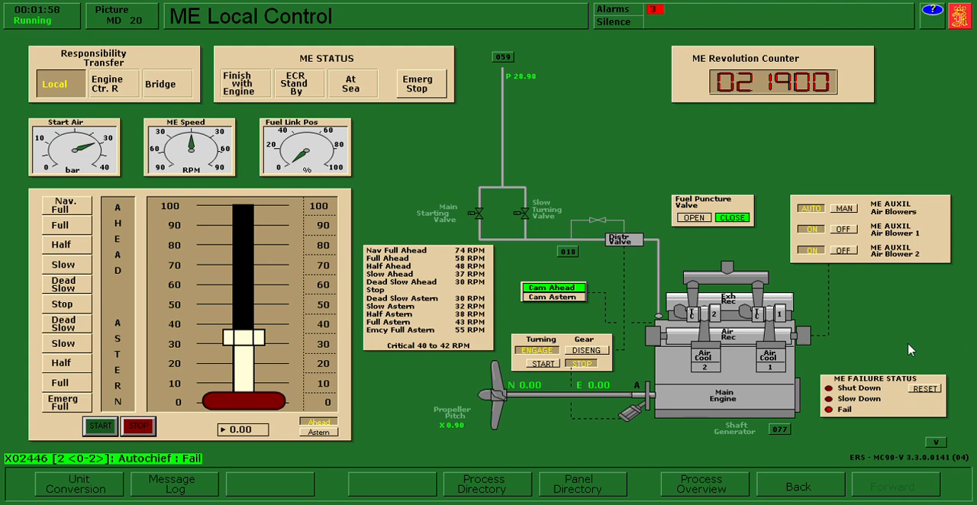
# - Set the main engine auxiliary air blowers to manual and switch off blowers 1 and 2
pyautogui.click(852, 215)
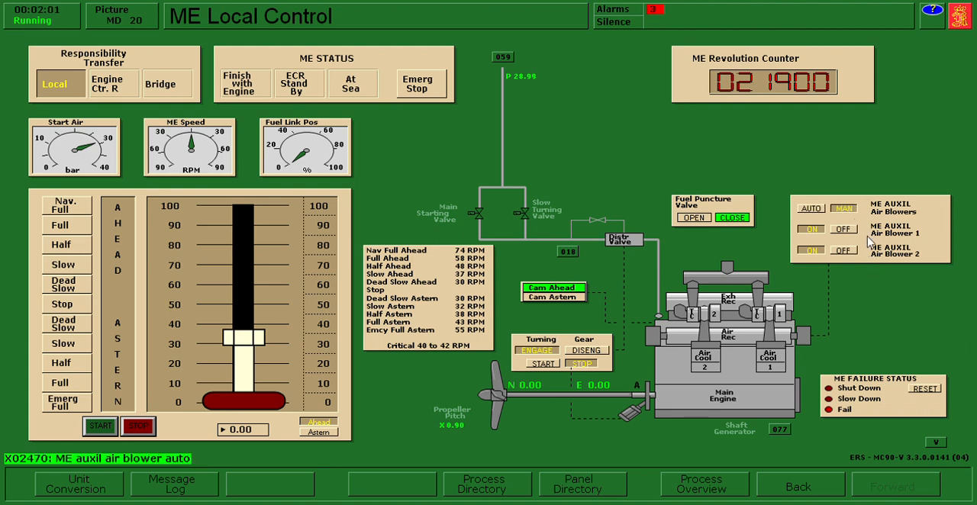
pyautogui.click(842, 229)
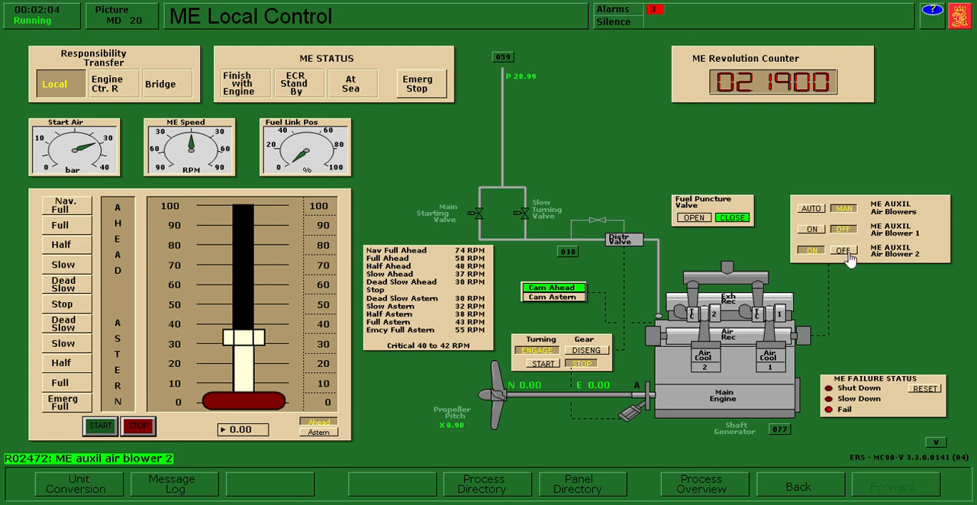
pyautogui.click(843, 250)
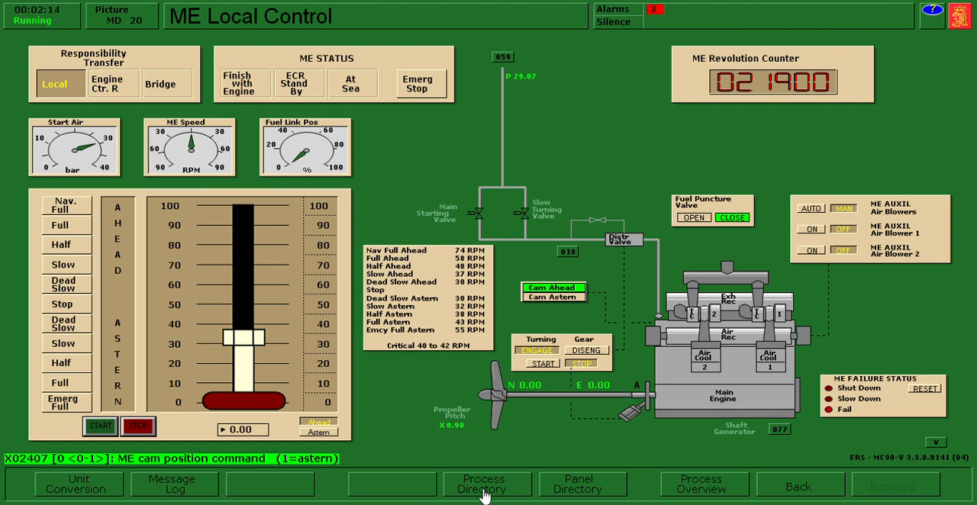
# - Close the start air, starting air distributor and safety air block valves in the ME Manoeuvring System
pyautogui.click(569, 256)
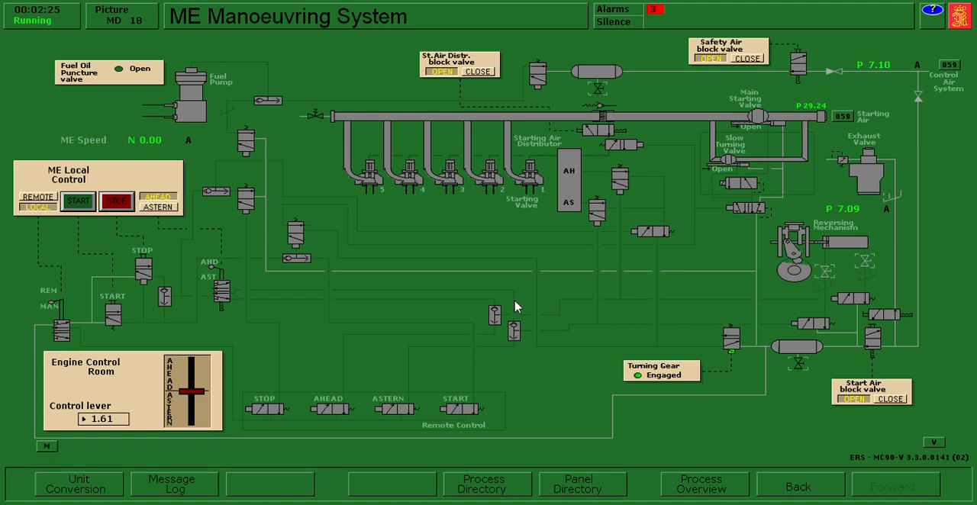
pyautogui.click(900, 404)
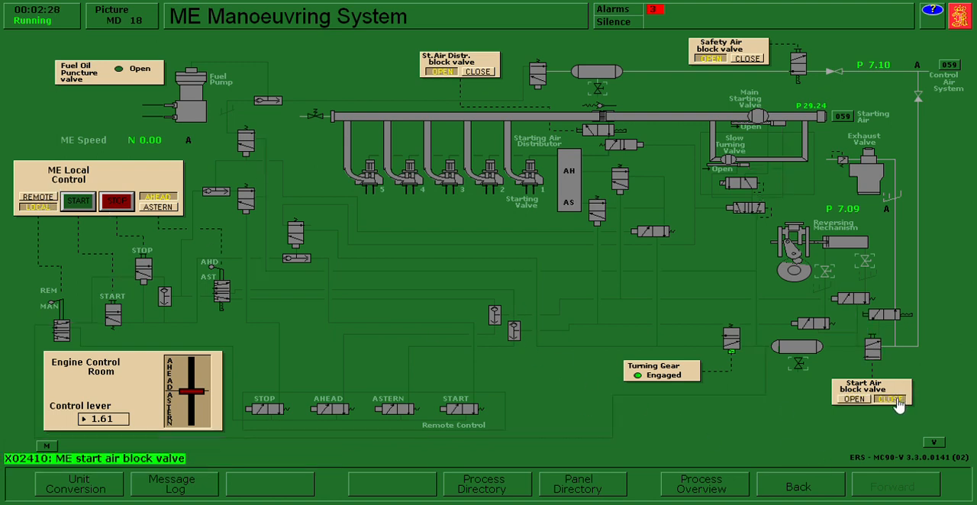
pyautogui.click(488, 73)
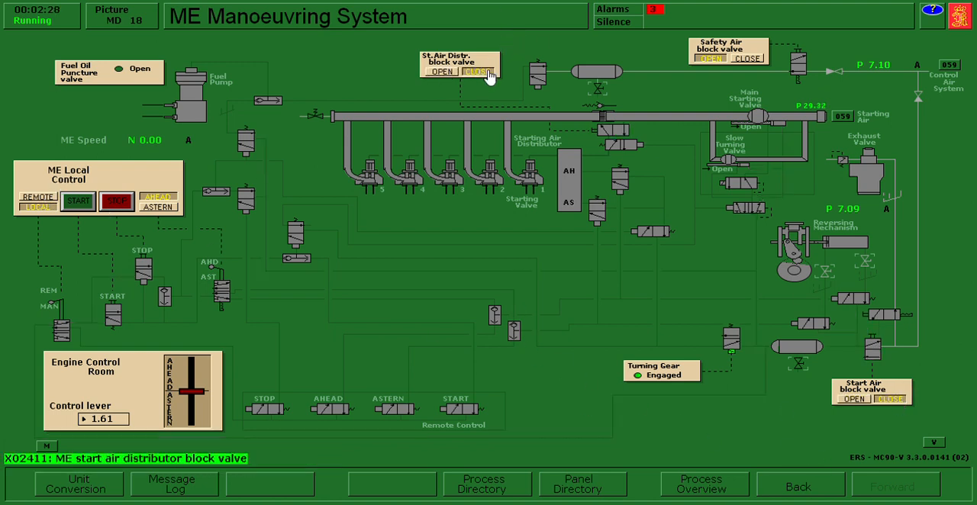
pyautogui.click(754, 60)
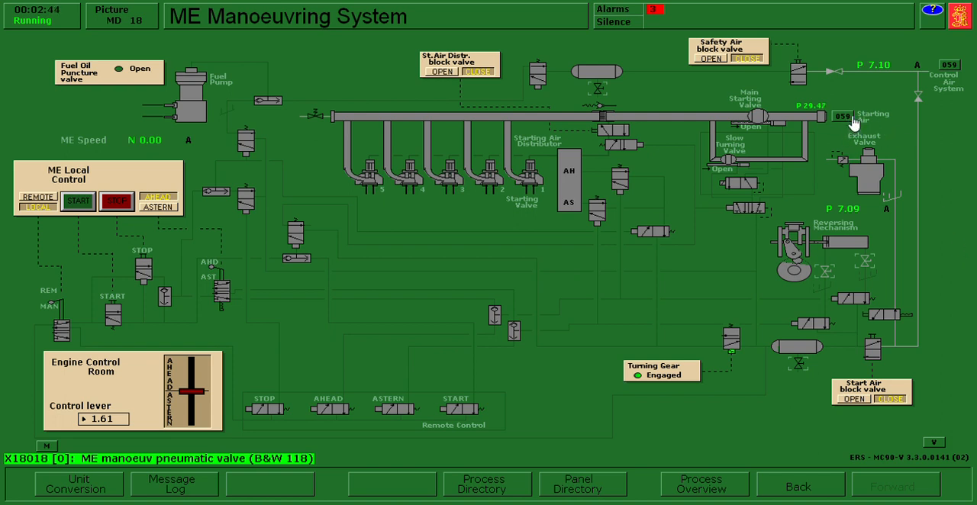
# - Close the start air receiver 1 outlet valve and the supply valve to the ME starting system
pyautogui.click(492, 491)
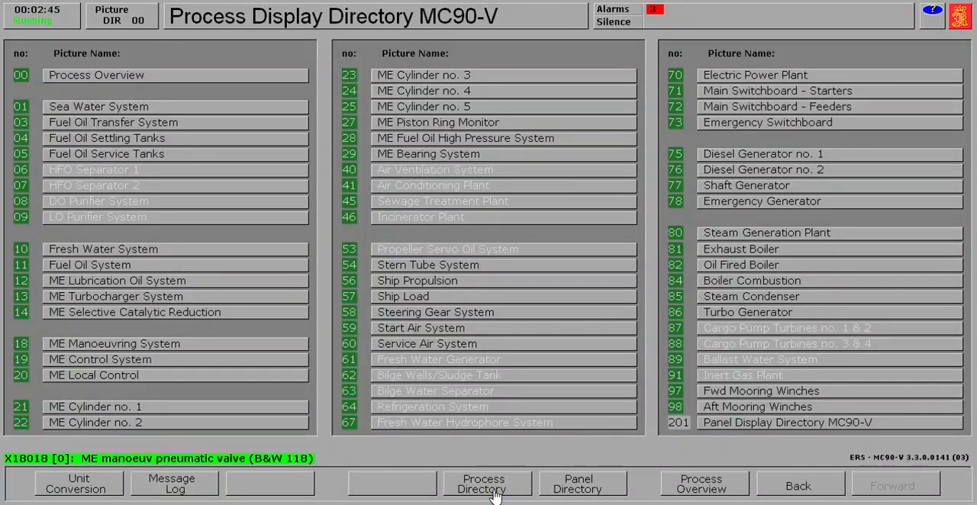
pyautogui.click(397, 333)
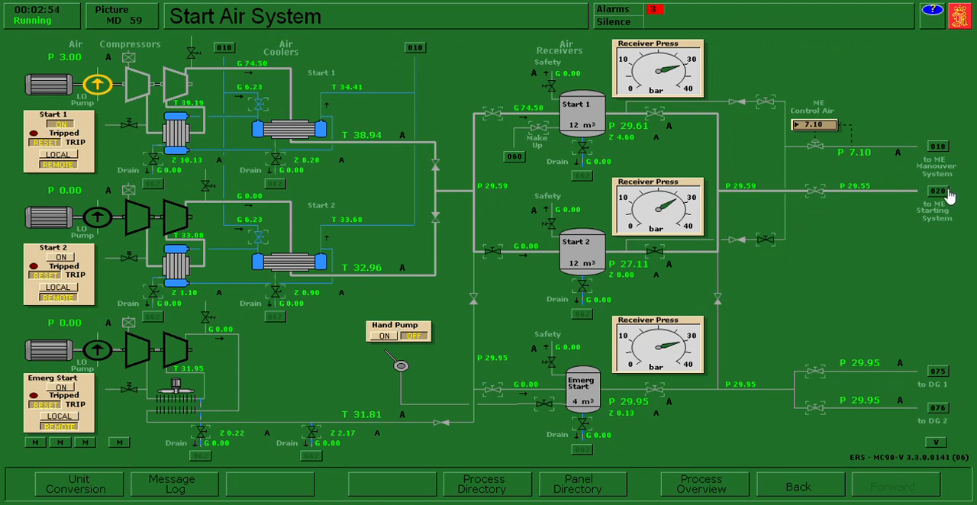
pyautogui.click(820, 196)
pyautogui.click(661, 120)
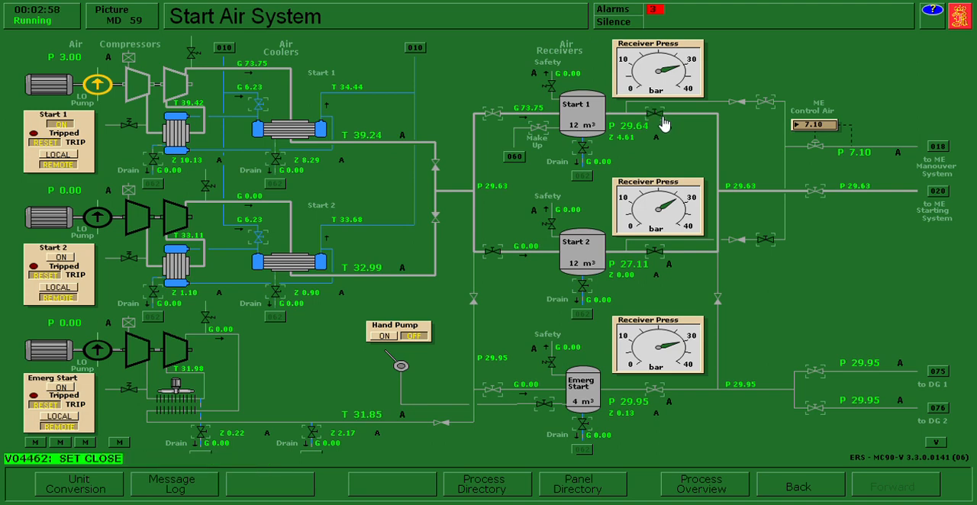
pyautogui.click(813, 195)
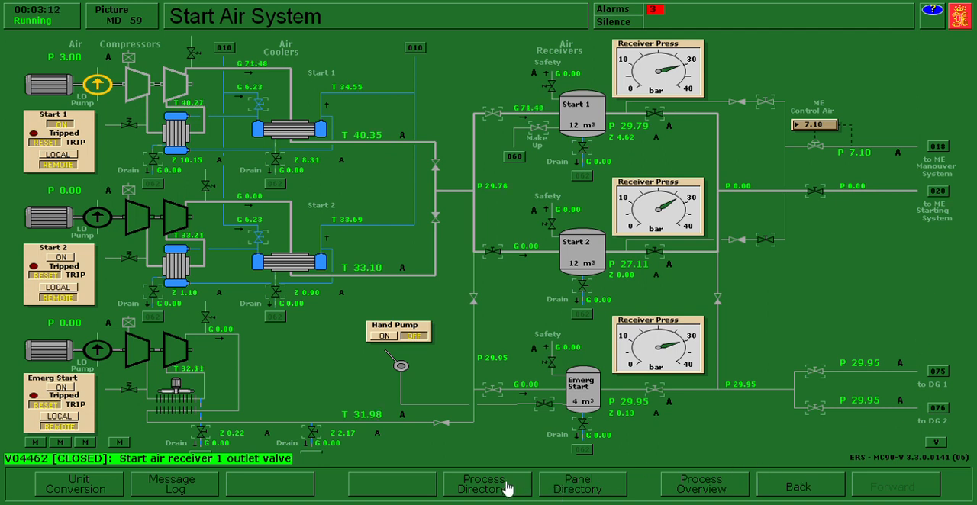
# - Switch HTFW pumps 1 and 2 and LTFW pumps 1 and 2 in the Fresh Water System from remote to local control
pyautogui.click(507, 488)
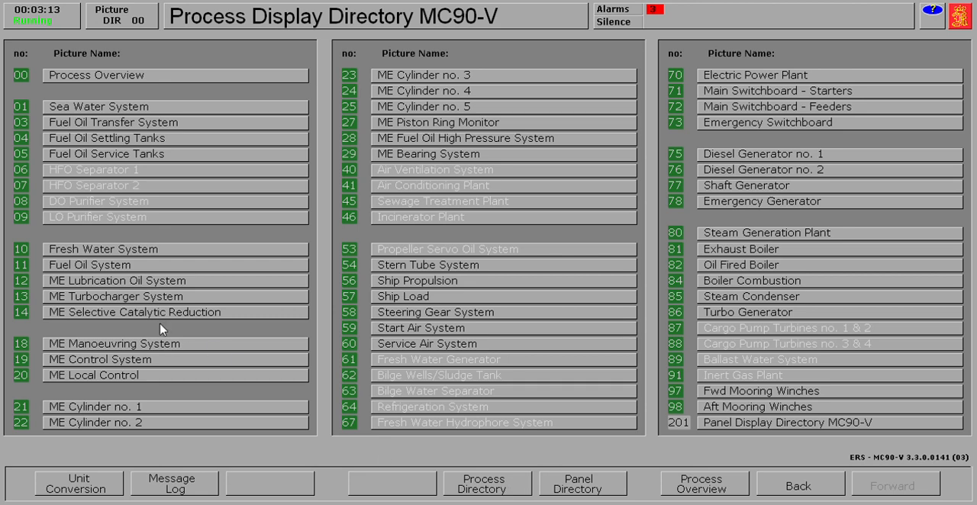
pyautogui.click(96, 255)
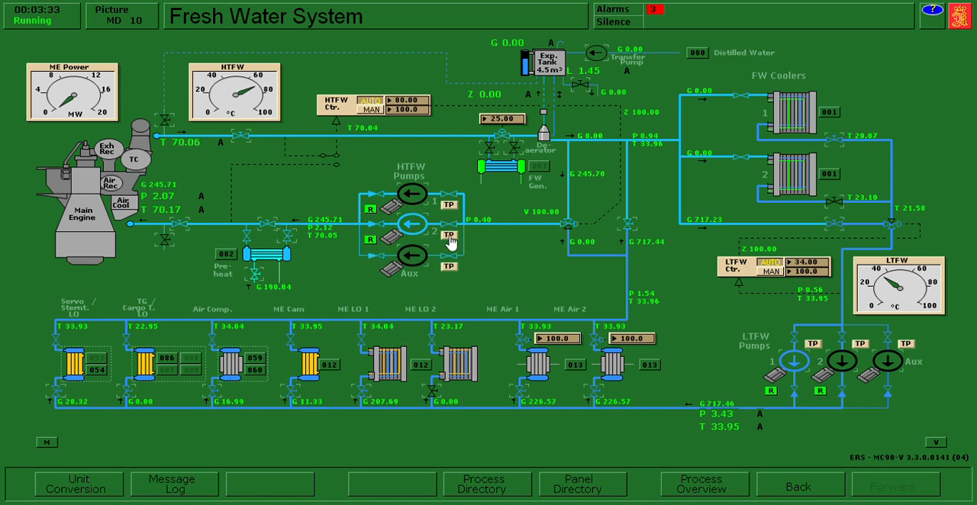
pyautogui.click(371, 241)
pyautogui.click(371, 209)
pyautogui.click(773, 392)
pyautogui.click(821, 392)
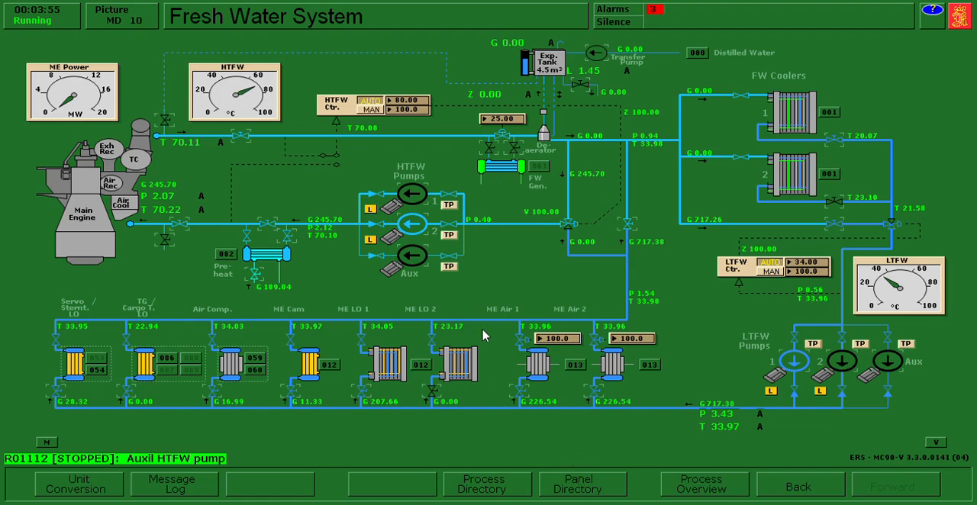
# - Turn off auto mode for the low and high temperature FW pumps in Power Chief, and return to the Fresh Water System
pyautogui.click(570, 489)
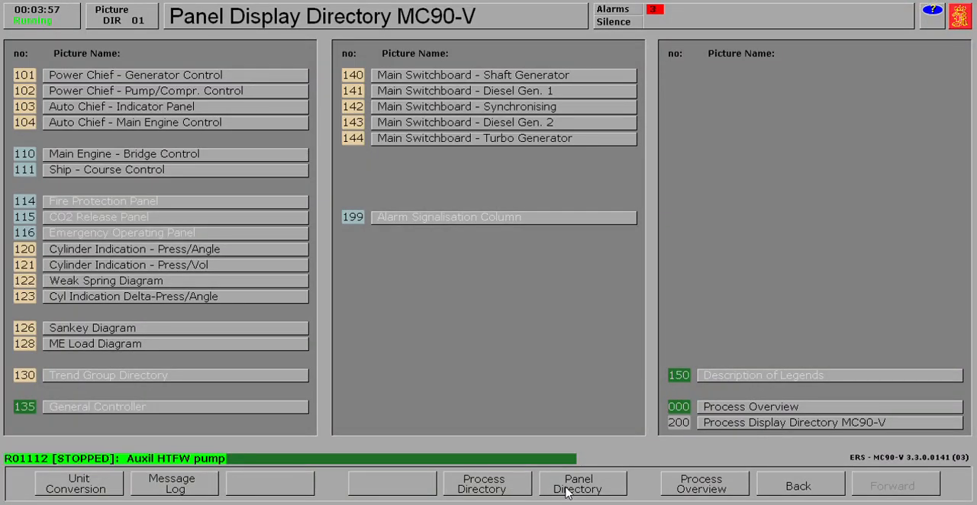
pyautogui.click(163, 91)
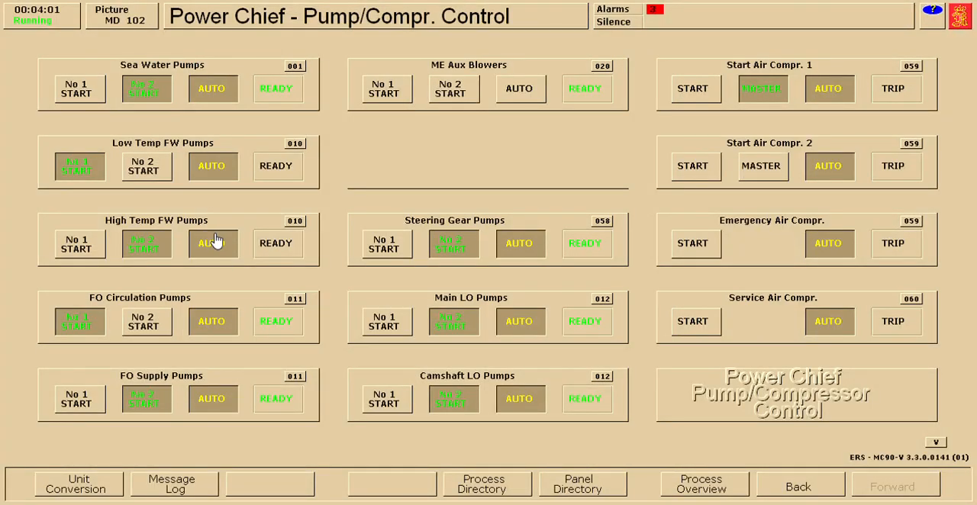
pyautogui.click(217, 173)
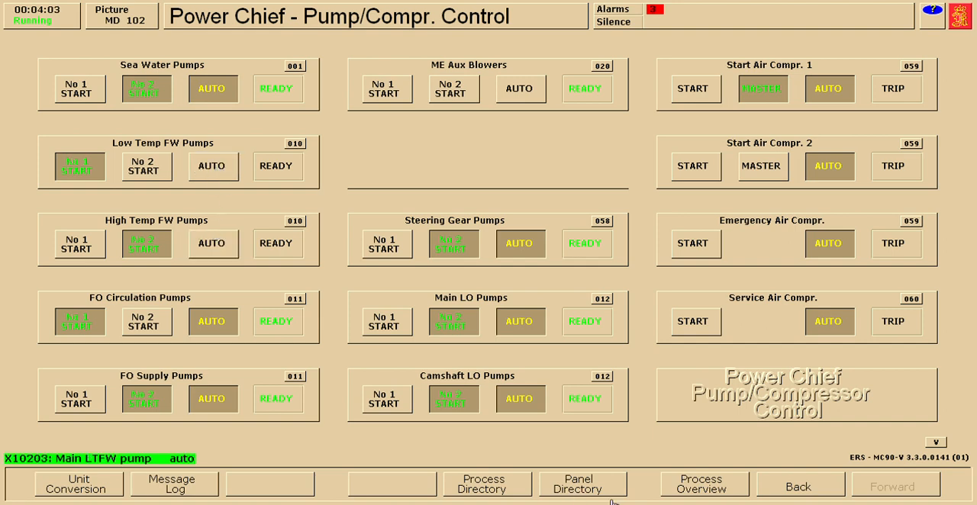
pyautogui.click(799, 487)
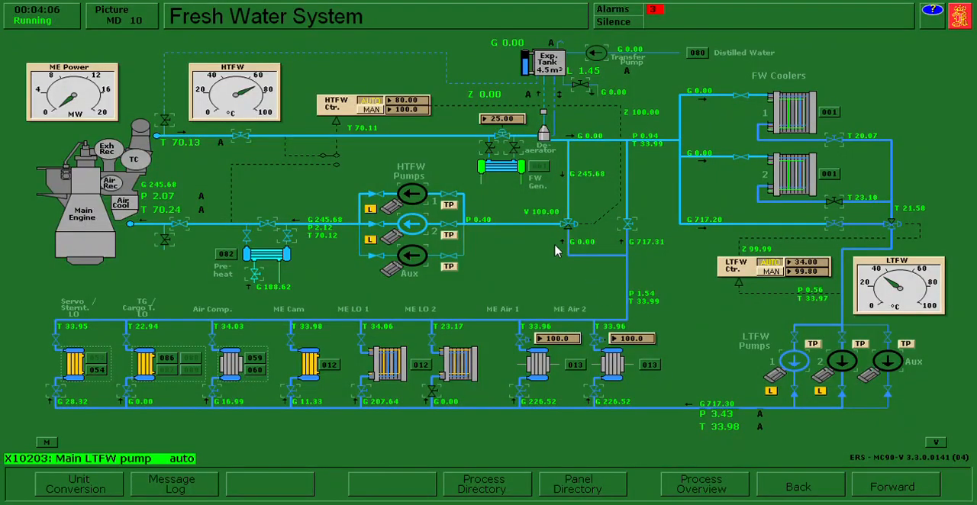
# - Start the auxiliary HTFW pump and the auxiliary LTFW pump in the Fresh Water System
pyautogui.click(424, 227)
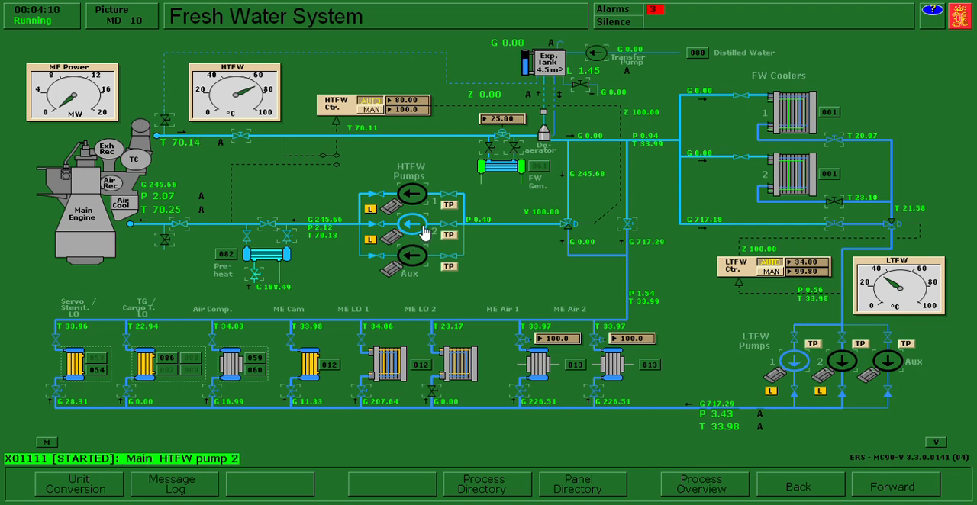
pyautogui.click(429, 264)
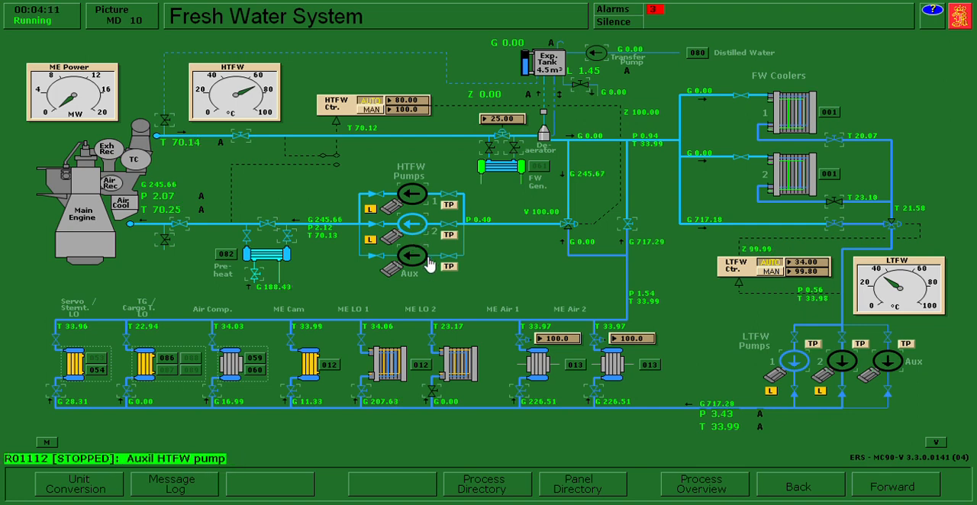
pyautogui.click(429, 264)
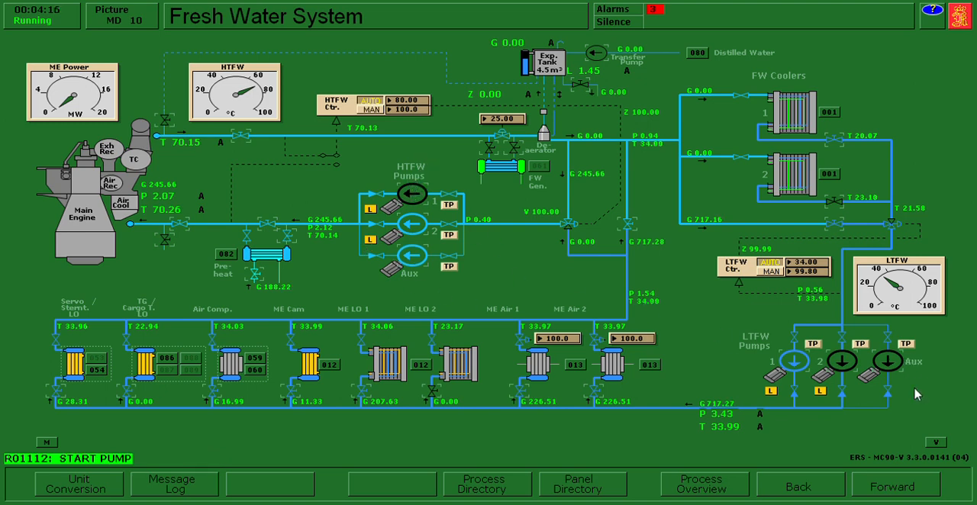
pyautogui.click(889, 363)
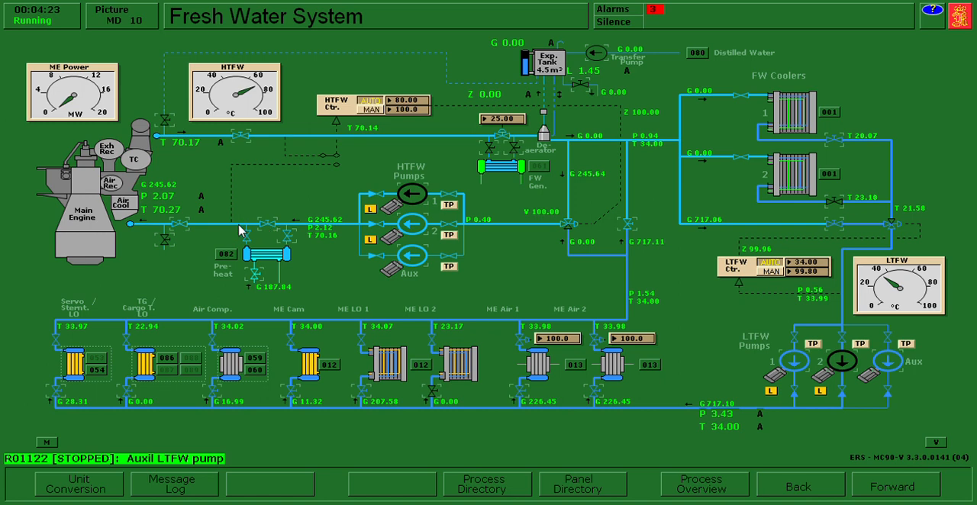
# - Stop main HTFW pump 2 and main LTFW pump 1
pyautogui.click(169, 242)
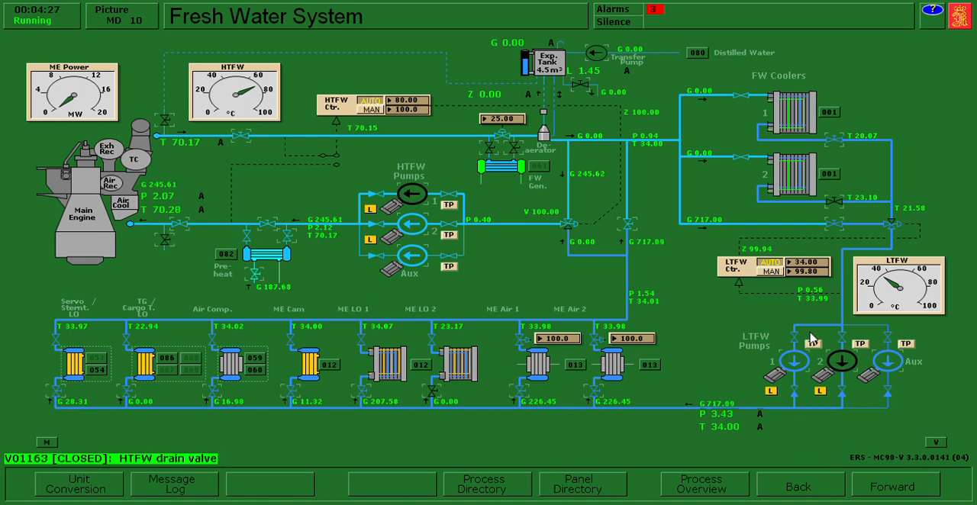
pyautogui.click(416, 223)
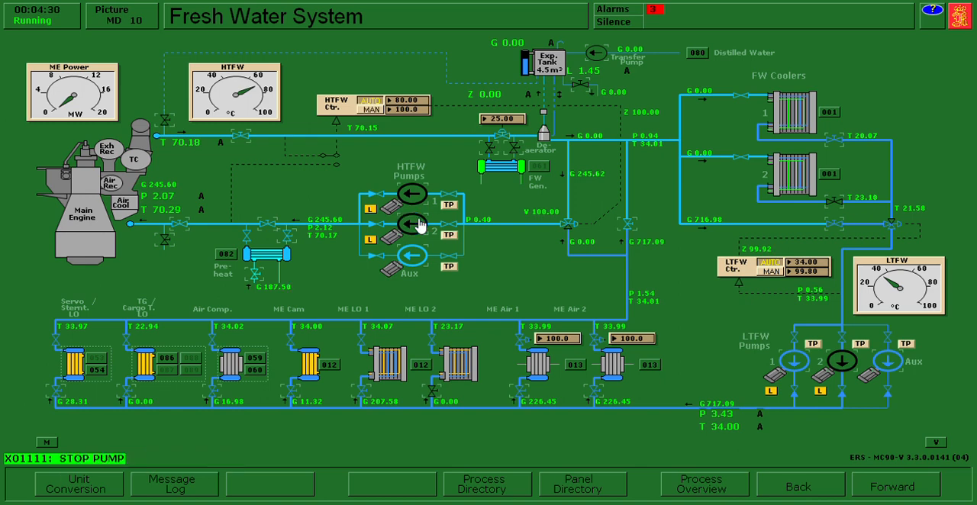
pyautogui.click(802, 370)
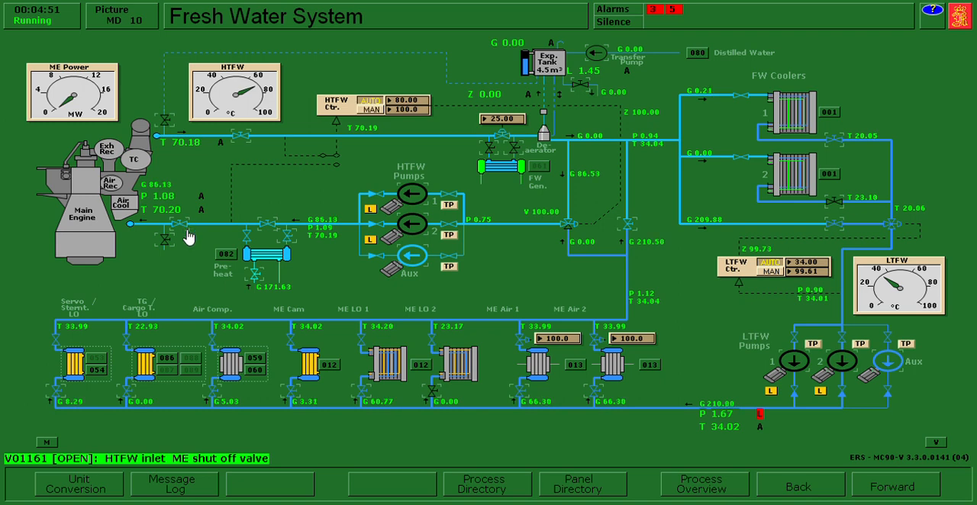
# - Close the HTFW inlet and outlet ME shut-off valves and the HTFW valves around the preheater, acknowledging and silencing the alarm
pyautogui.click(188, 230)
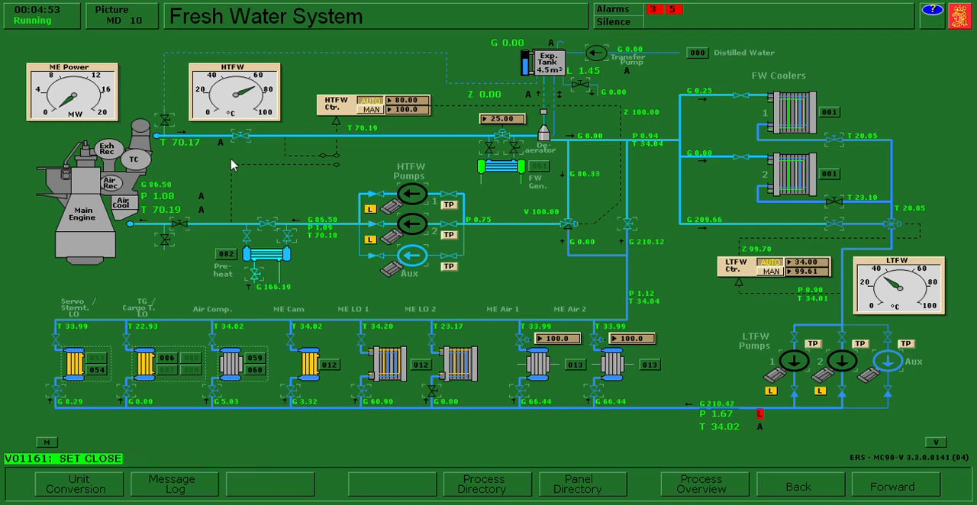
pyautogui.click(241, 138)
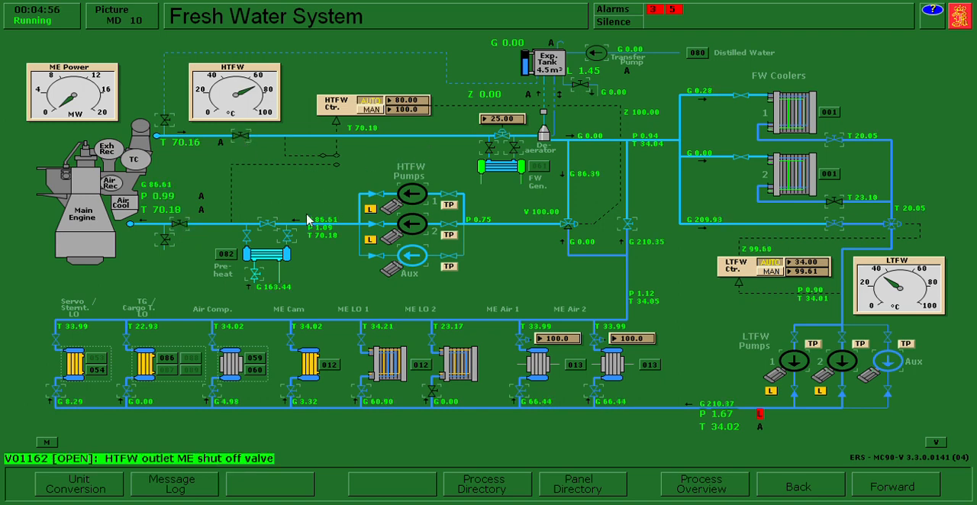
pyautogui.click(269, 226)
pyautogui.click(288, 237)
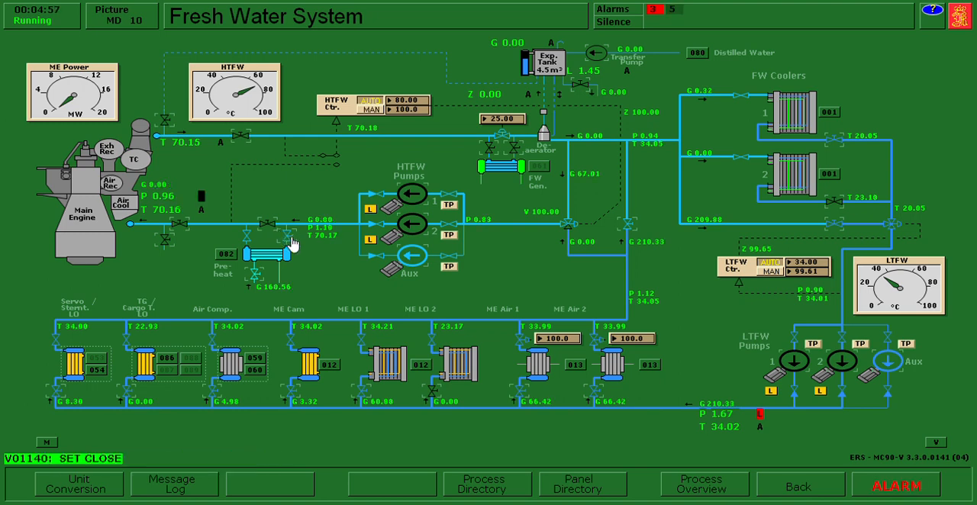
pyautogui.click(204, 199)
pyautogui.click(617, 23)
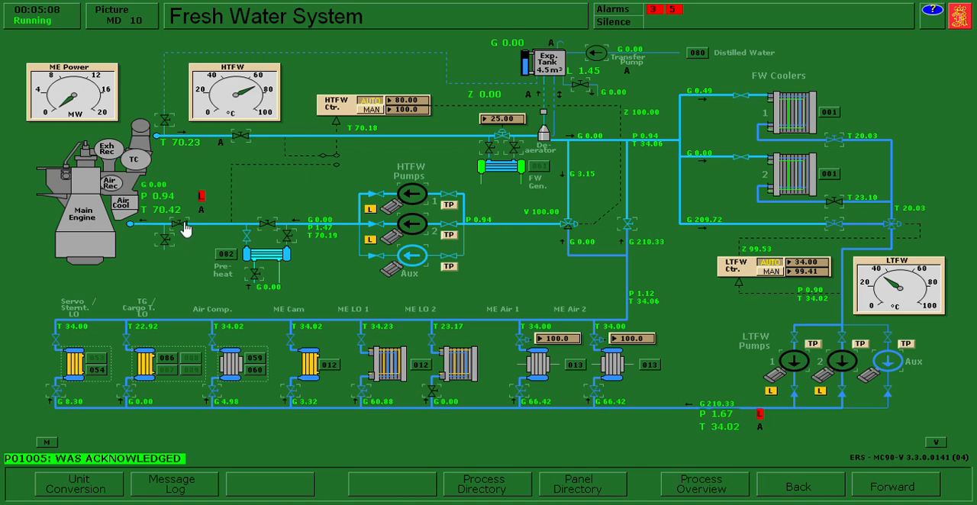
# - Check the HTFW inlet and outlet ME shut-off valves and open the main engine's HTFW drain valve
pyautogui.click(184, 225)
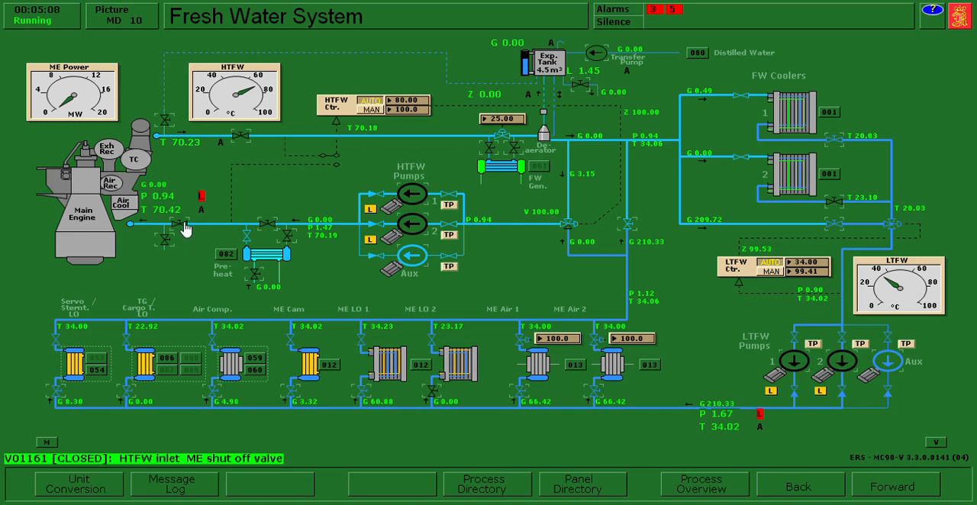
pyautogui.click(241, 136)
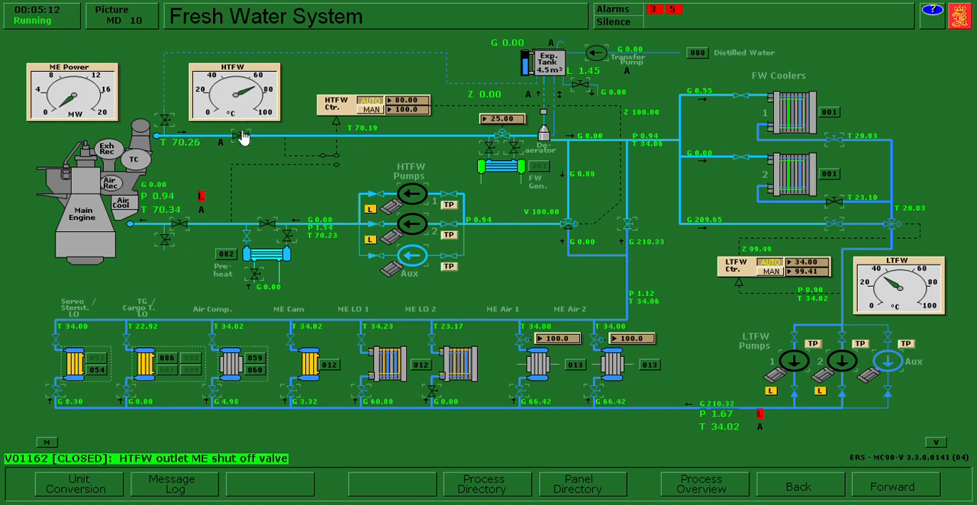
pyautogui.click(247, 134)
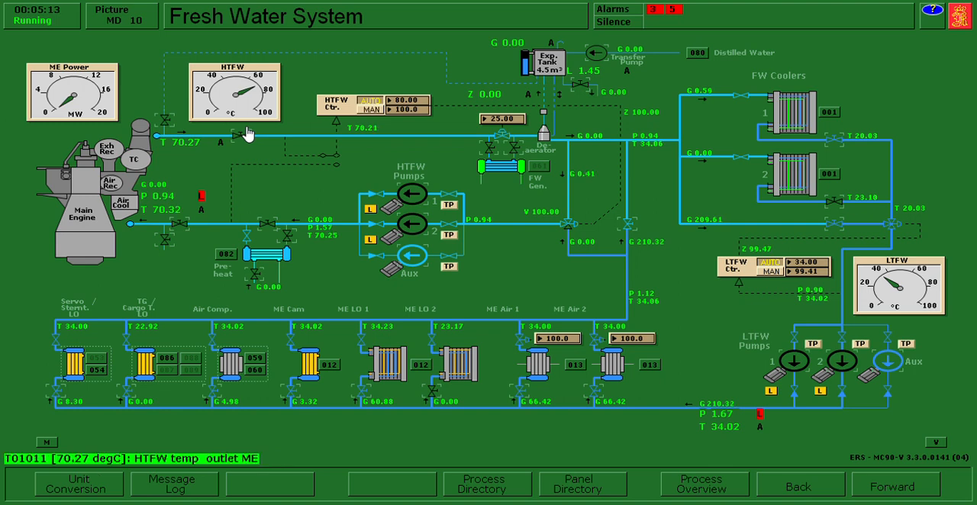
pyautogui.click(167, 241)
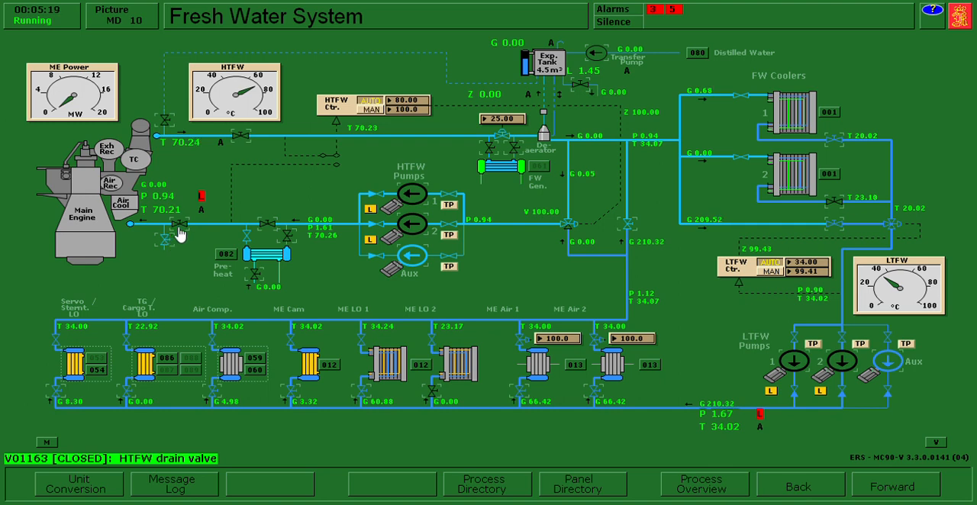
pyautogui.click(174, 210)
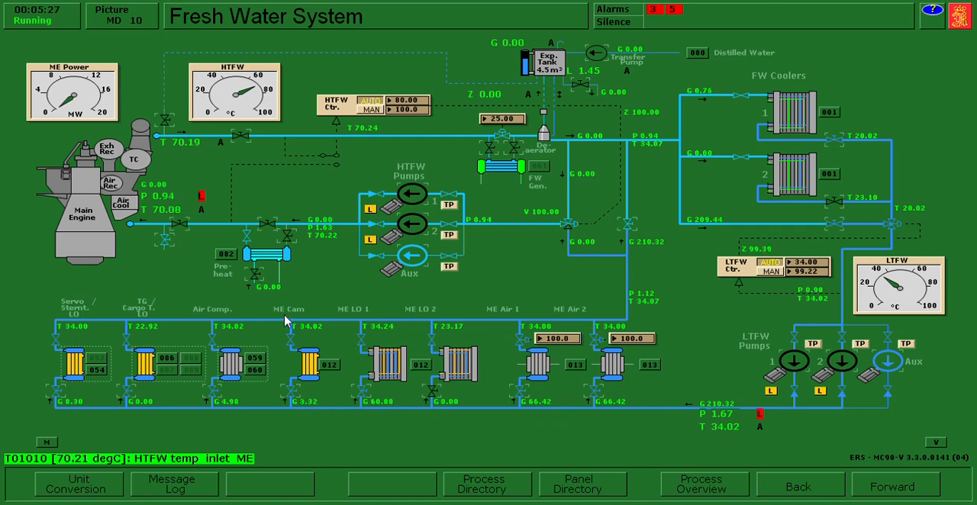
# - Close the LTFW shut-off valves for the ME Cam, ME LO 1, ME Air 1 and ME Air 2 coolers
pyautogui.click(300, 401)
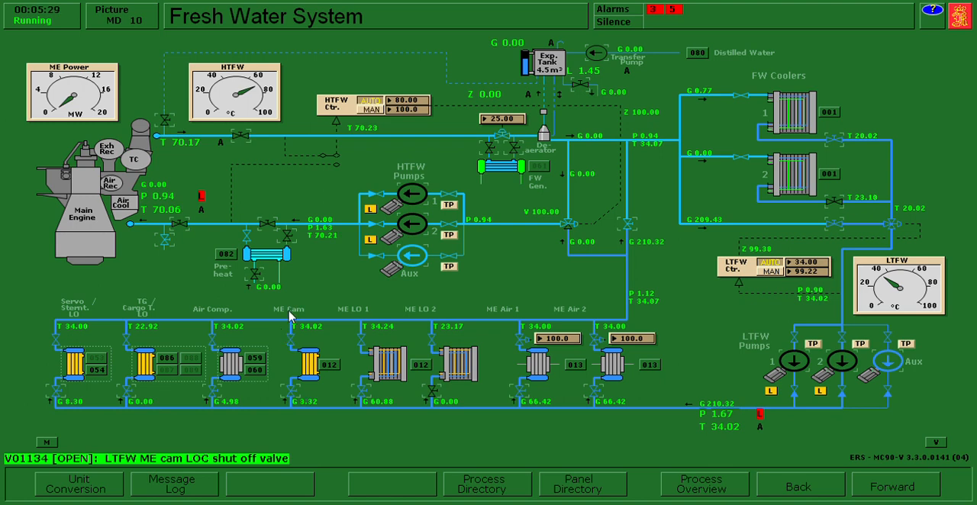
pyautogui.click(295, 343)
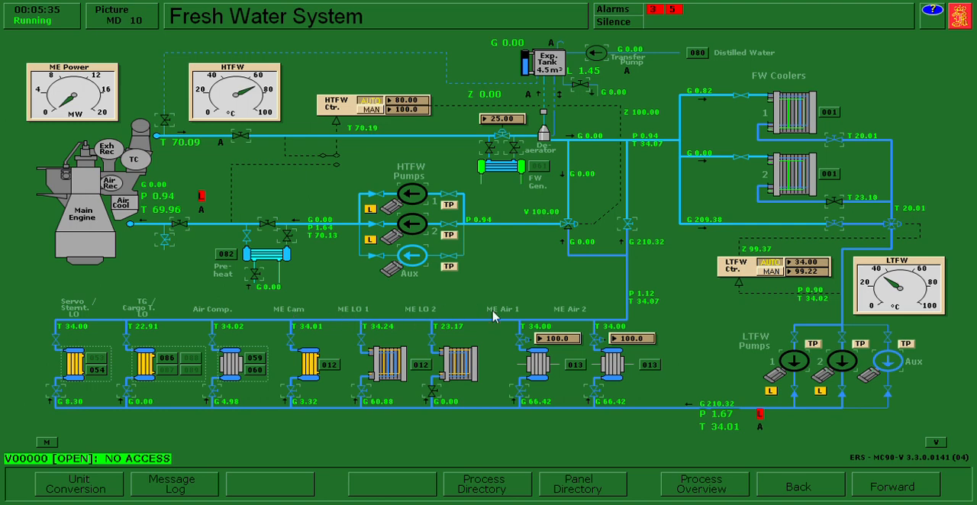
pyautogui.click(369, 399)
pyautogui.rightClick(523, 392)
pyautogui.rightClick(597, 394)
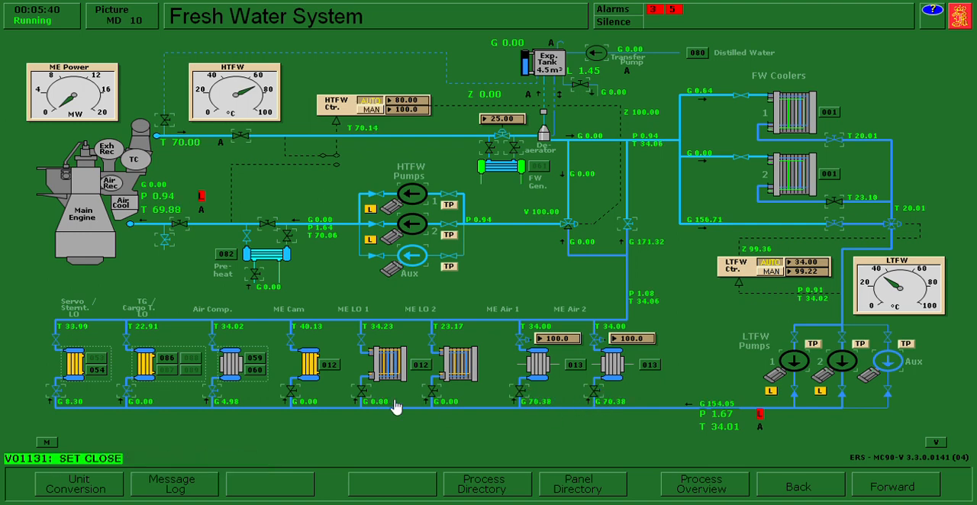
pyautogui.rightClick(289, 388)
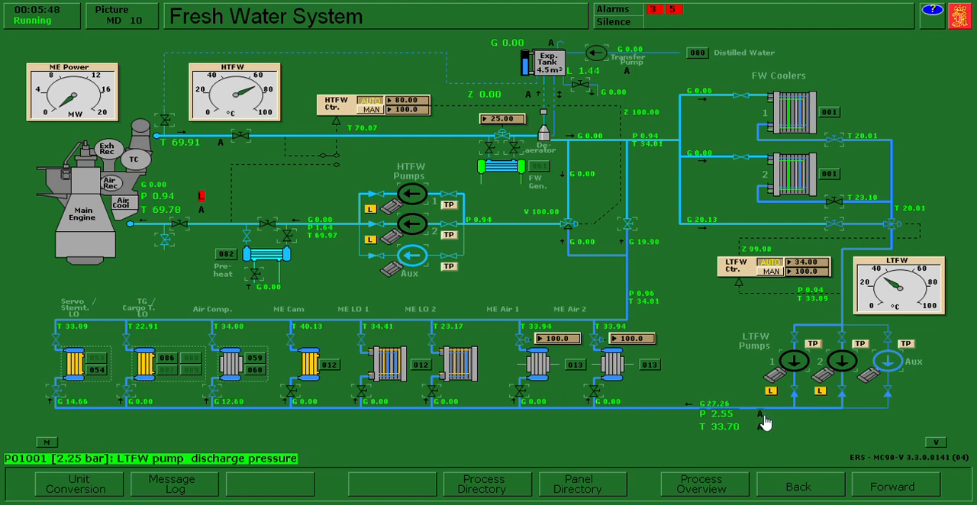
pyautogui.click(888, 367)
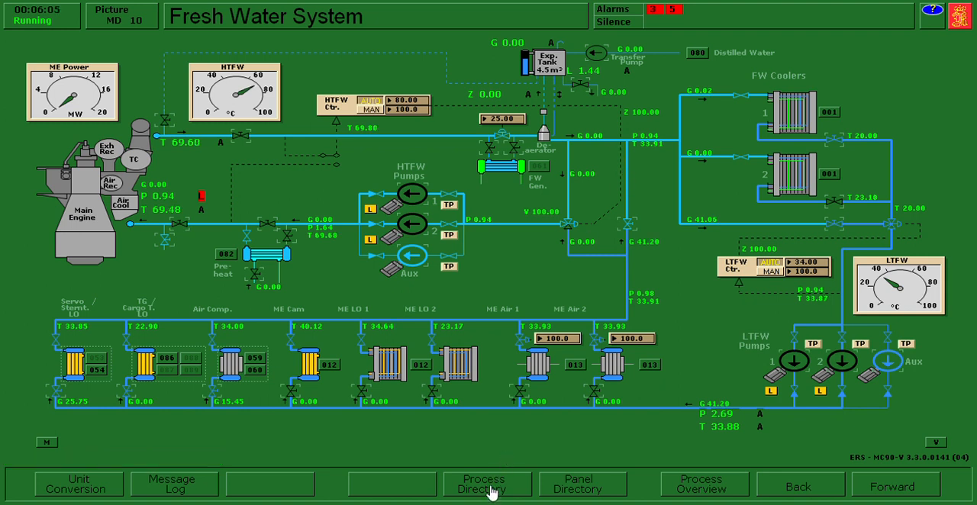
# - In the ME Lubrication Oil System, switch main LO pumps 1 and 2 and camshaft LO pumps 1 and 2 to local control, silencing the alarm
pyautogui.click(488, 488)
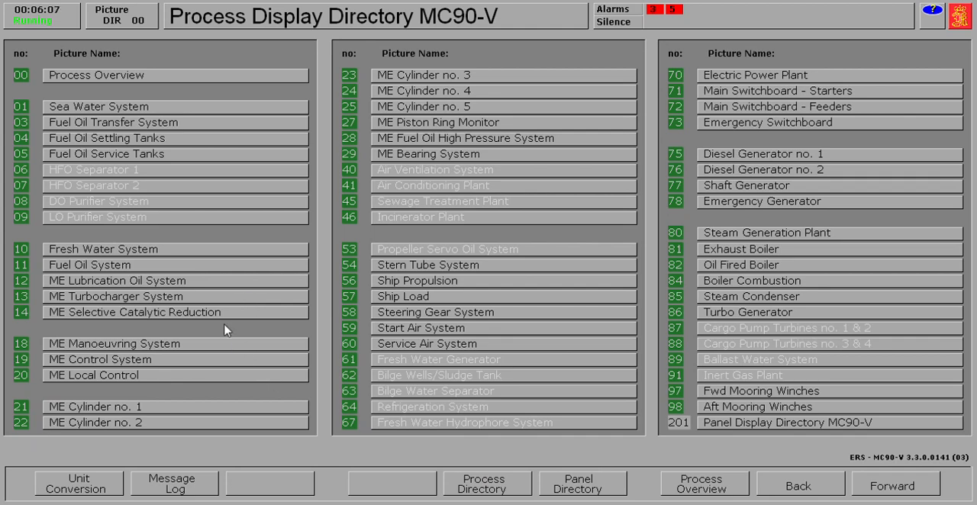
pyautogui.click(209, 282)
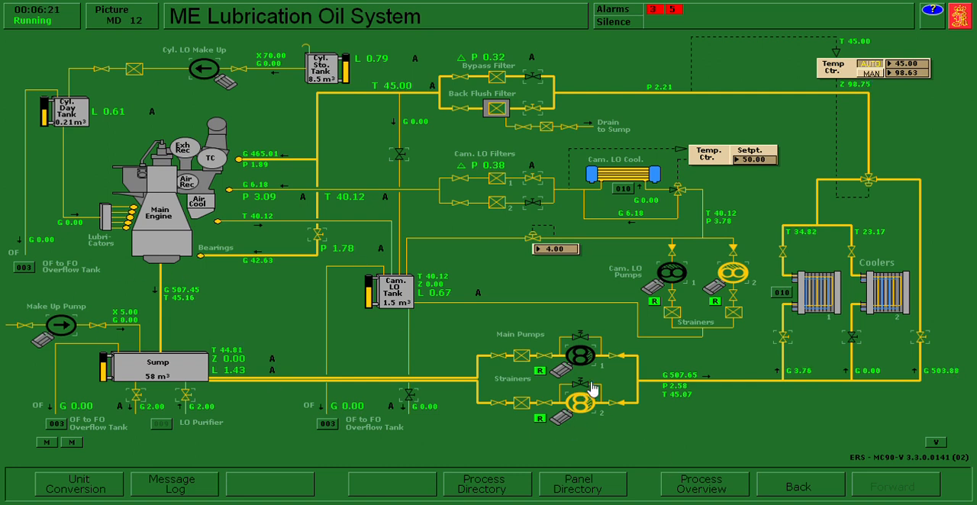
pyautogui.click(542, 421)
pyautogui.click(541, 372)
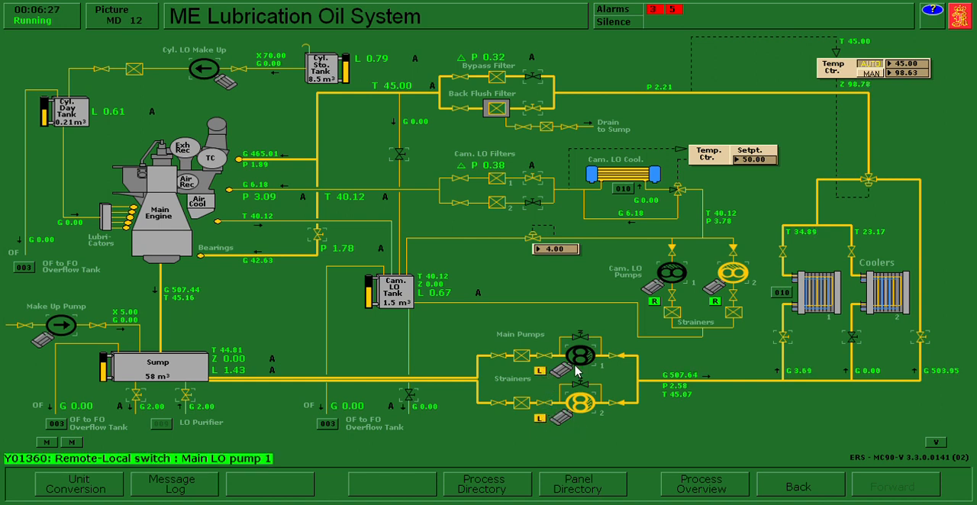
pyautogui.click(654, 302)
pyautogui.click(715, 302)
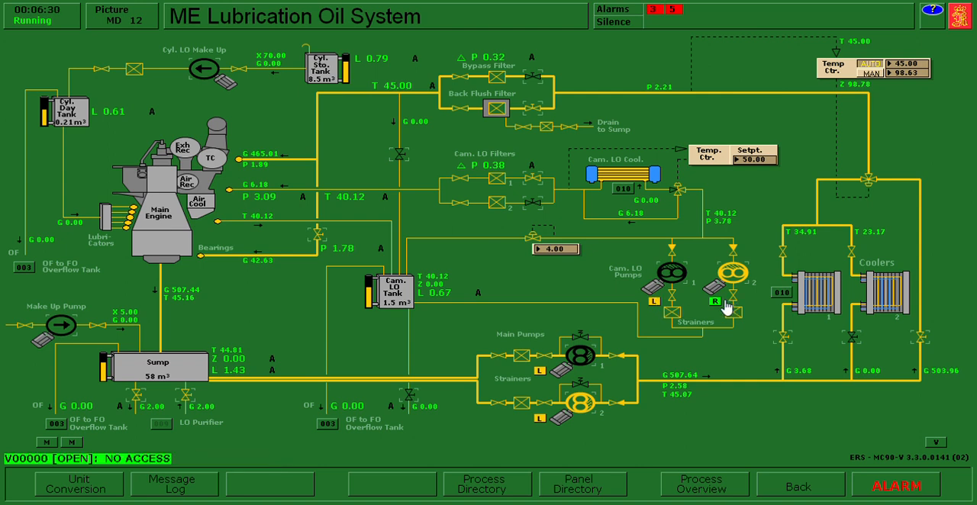
pyautogui.click(614, 24)
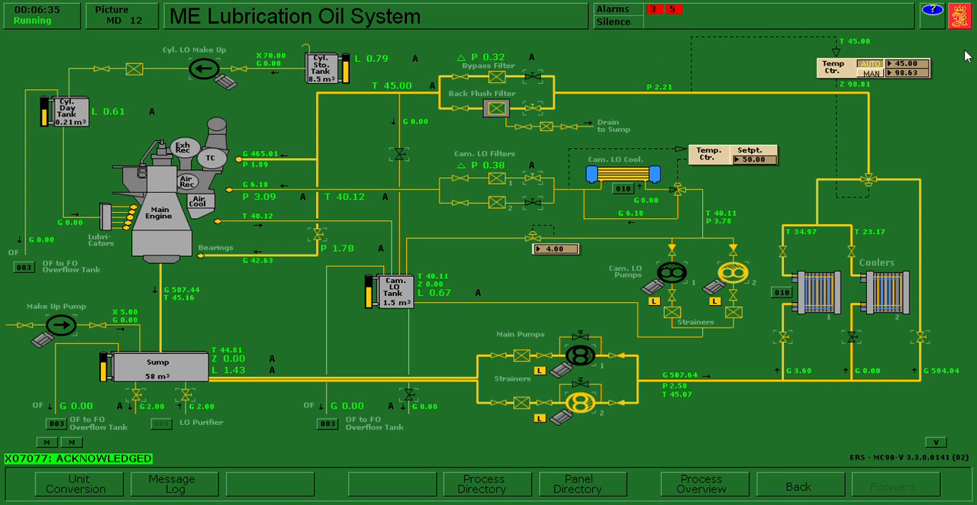
# - Turn off auto mode for the main and camshaft LO pumps in Power Chief, and return to the ME Lubrication Oil System
pyautogui.click(580, 491)
pyautogui.click(272, 92)
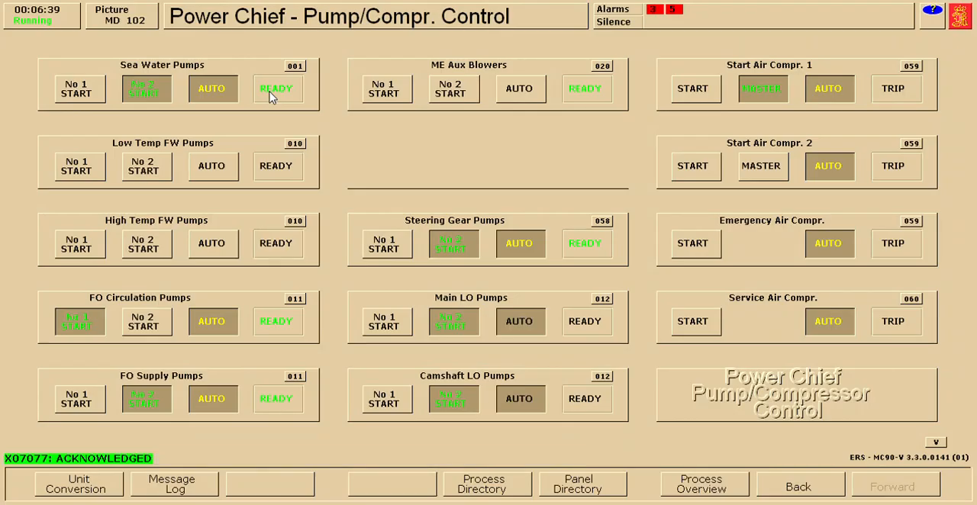
pyautogui.click(527, 328)
pyautogui.click(524, 405)
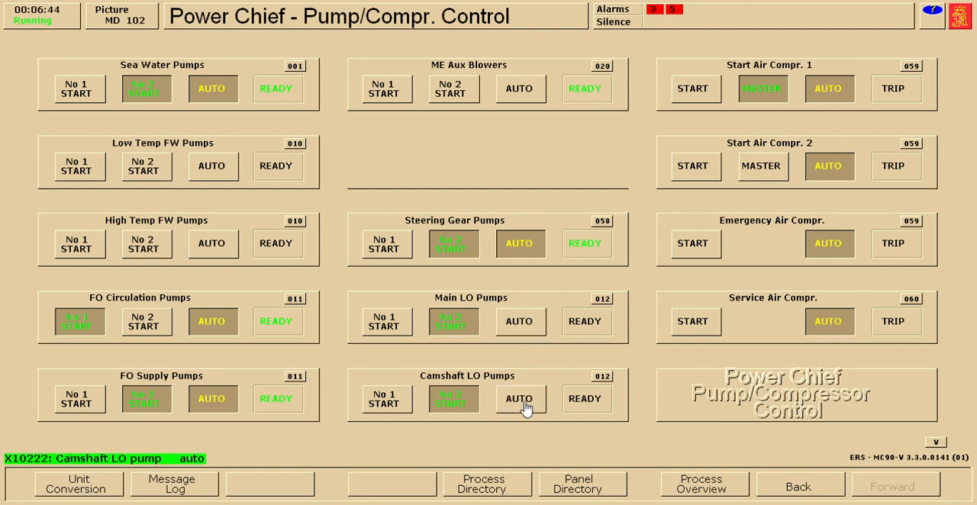
pyautogui.click(814, 485)
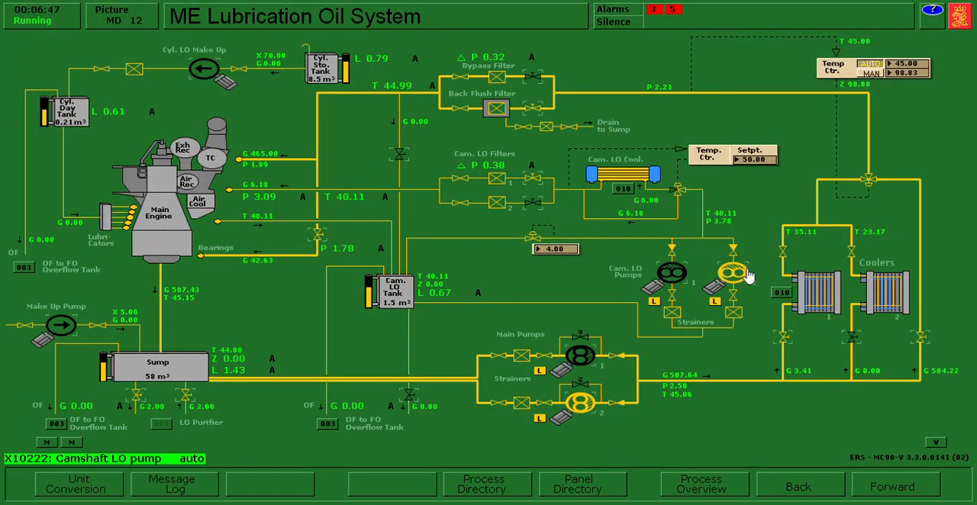
# - Stop main LO pump 2 and camshaft LO pump 2, and silence the resulting alarm
pyautogui.click(583, 414)
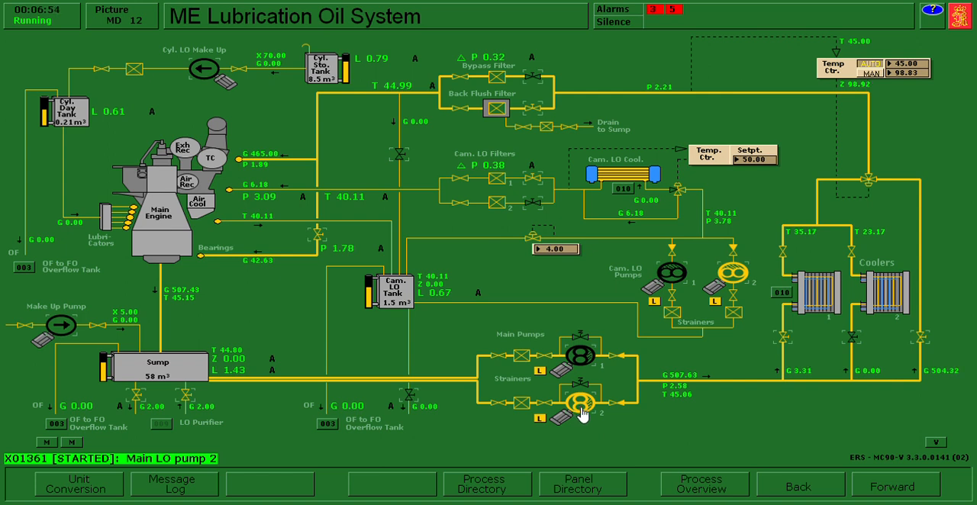
pyautogui.click(582, 414)
pyautogui.click(737, 273)
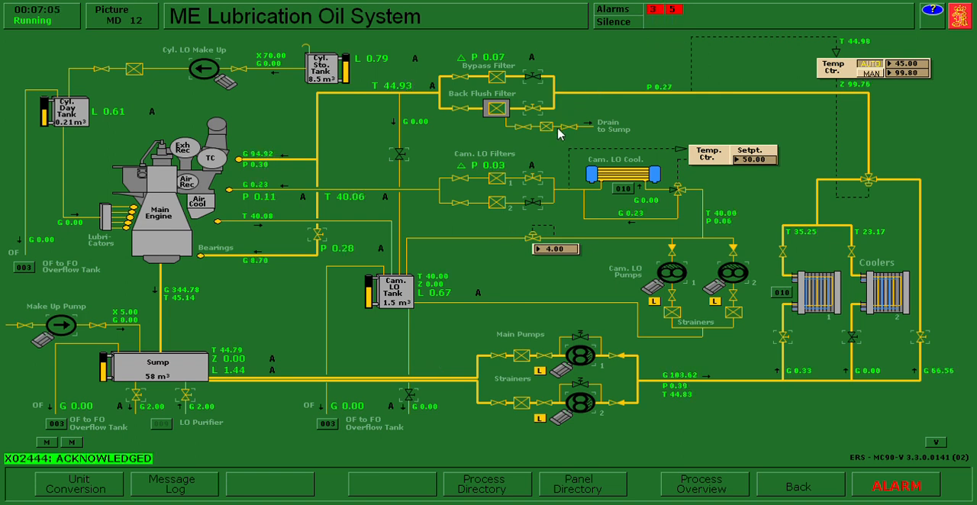
pyautogui.click(633, 23)
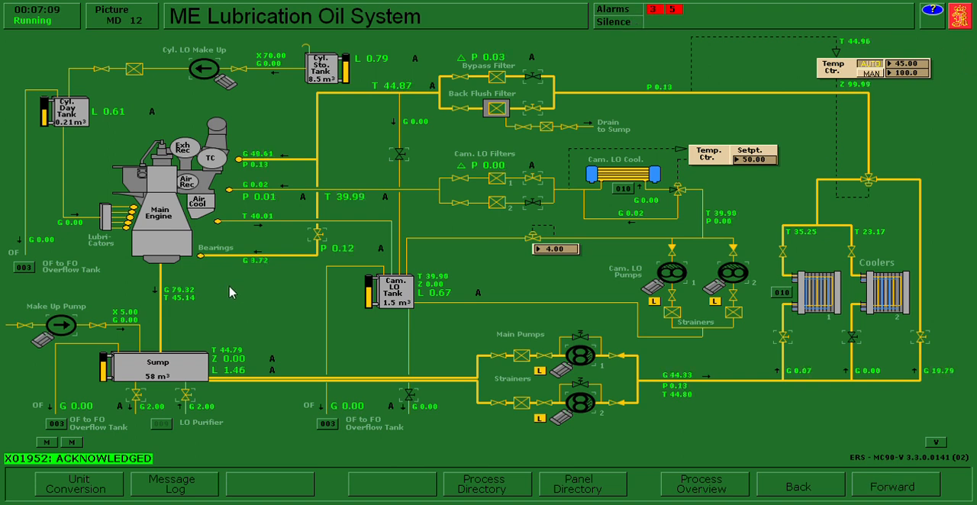
# - Close the main LO bearing supply valve and the outlet valves of the back flush filter and camshaft LO filter 1
pyautogui.click(319, 238)
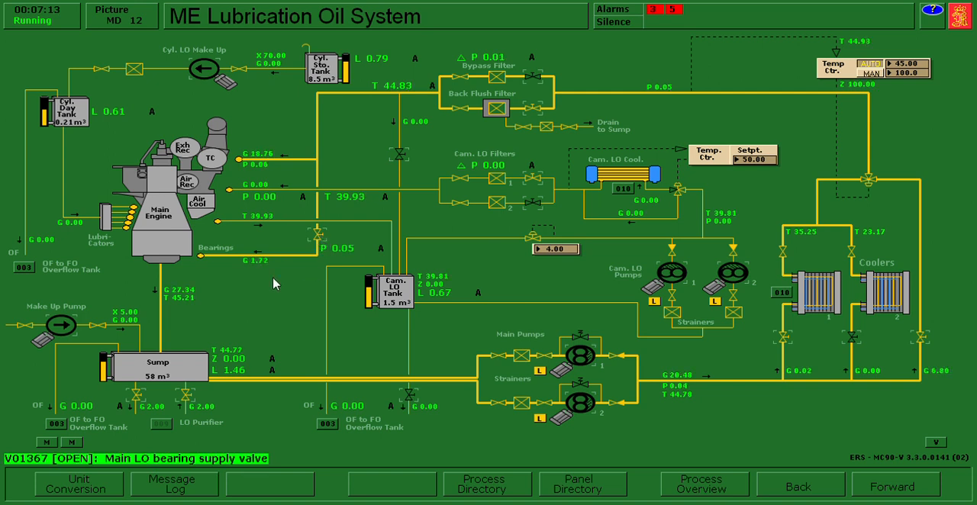
pyautogui.click(320, 240)
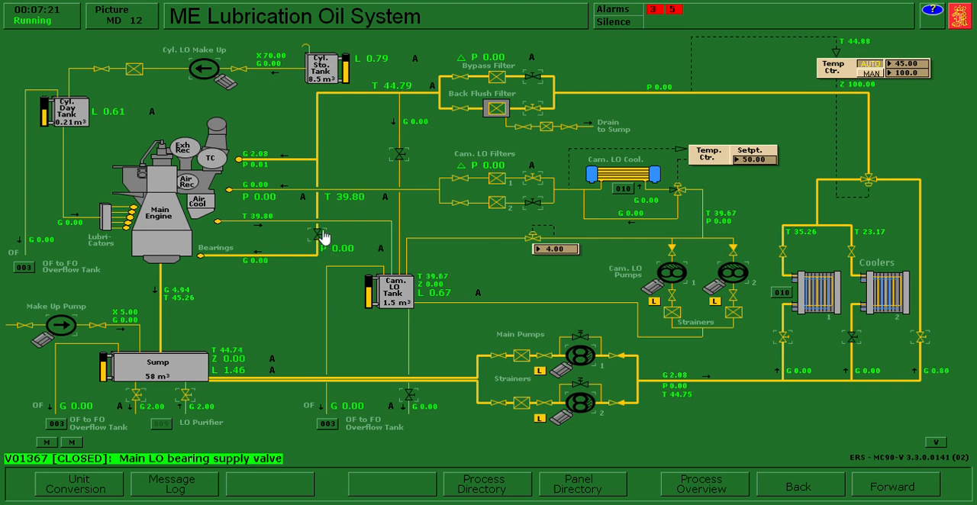
pyautogui.click(533, 109)
pyautogui.click(534, 179)
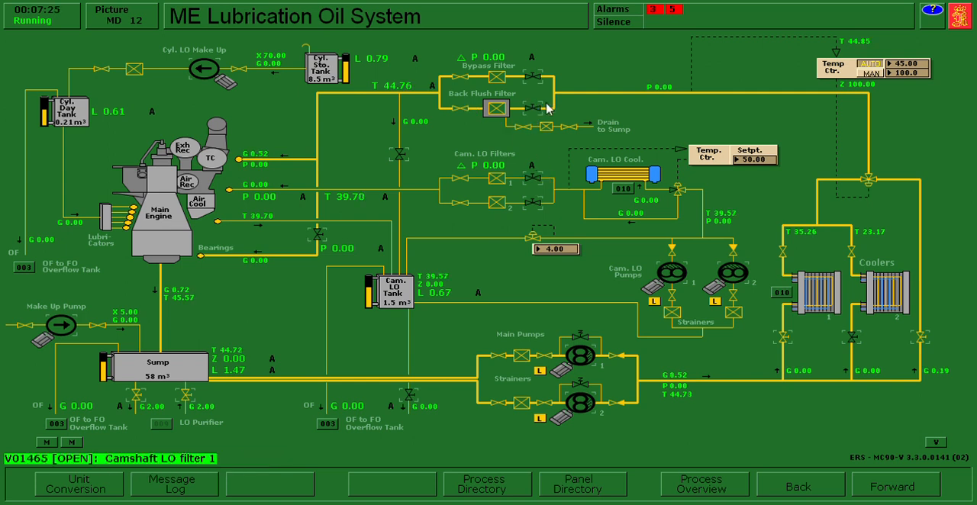
# - Close the inlet valve of main LO cooler 1 and set the LO temperature controller to manual
pyautogui.click(791, 345)
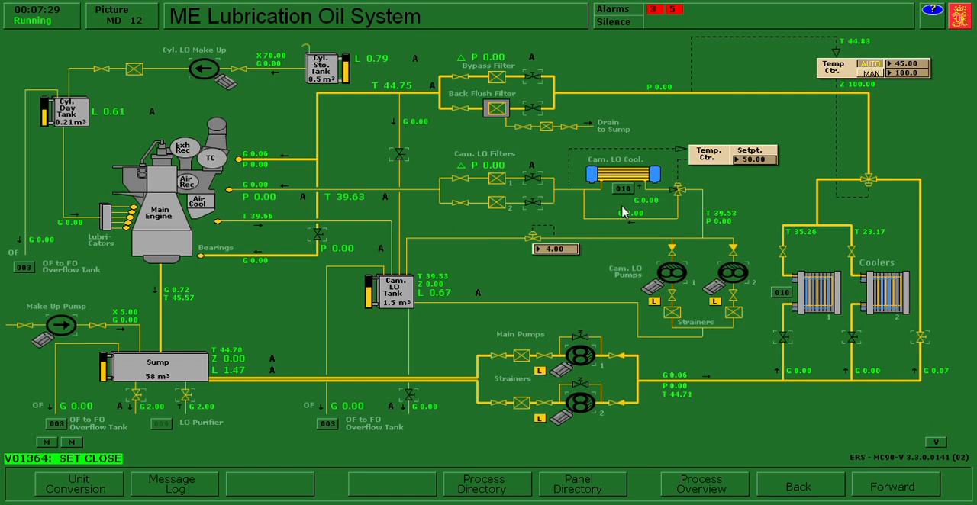
pyautogui.click(873, 74)
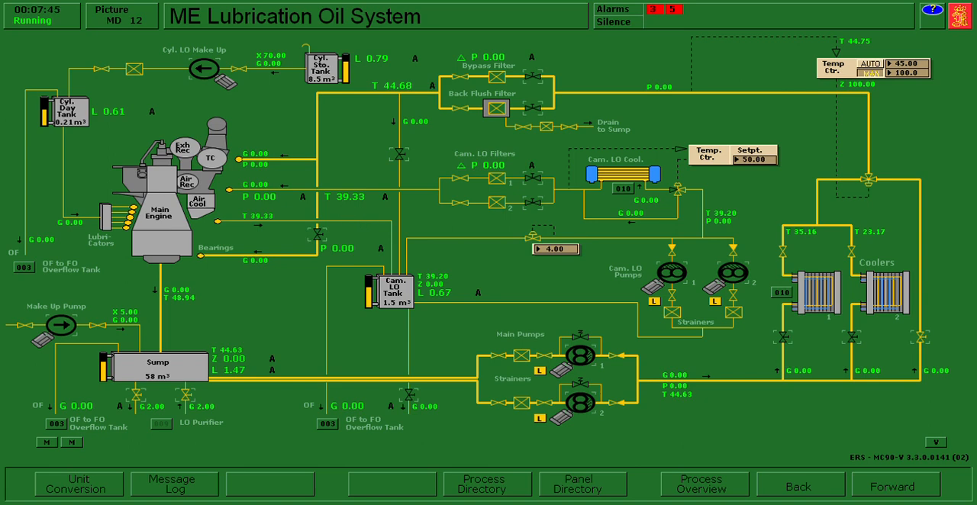
# - Go through the Fuel Oil System to the diesel generator displays and switch diesel generator 2's engine control to local
pyautogui.click(495, 490)
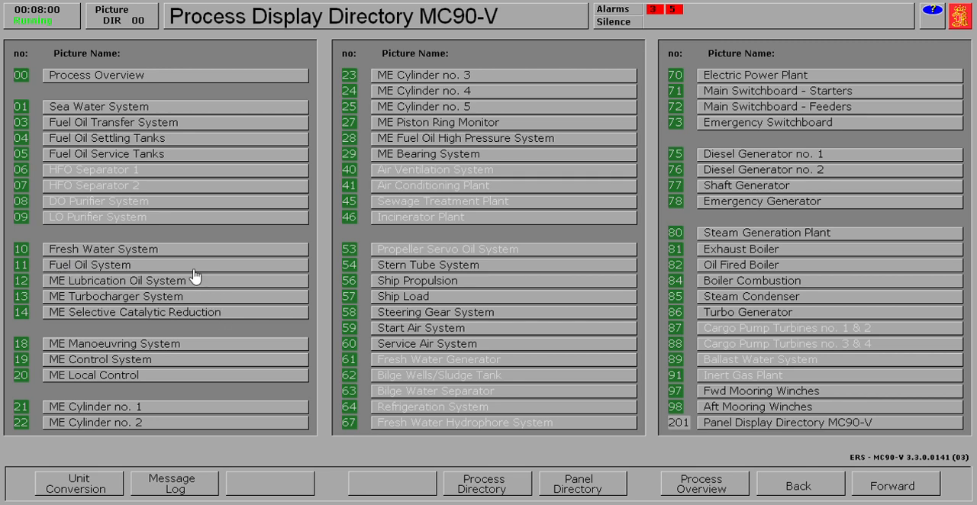
pyautogui.click(132, 267)
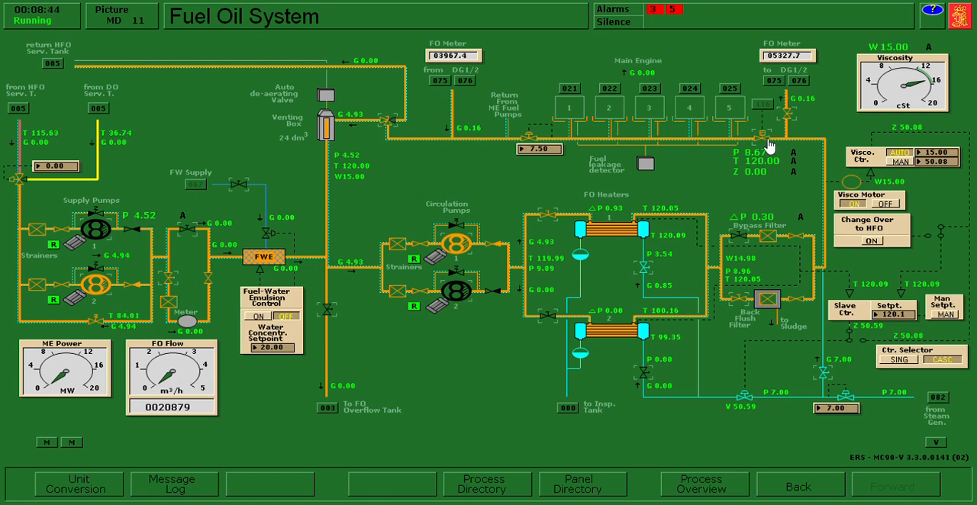
pyautogui.click(777, 86)
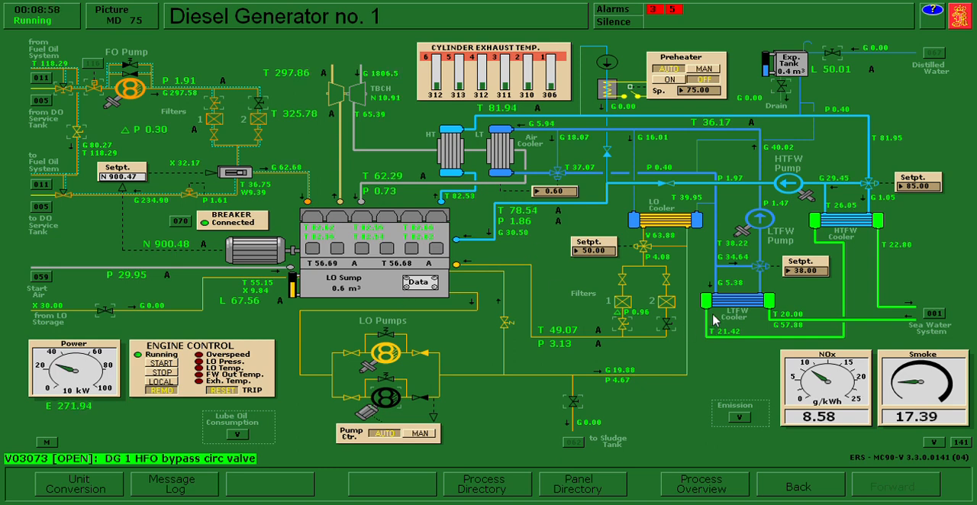
pyautogui.click(67, 91)
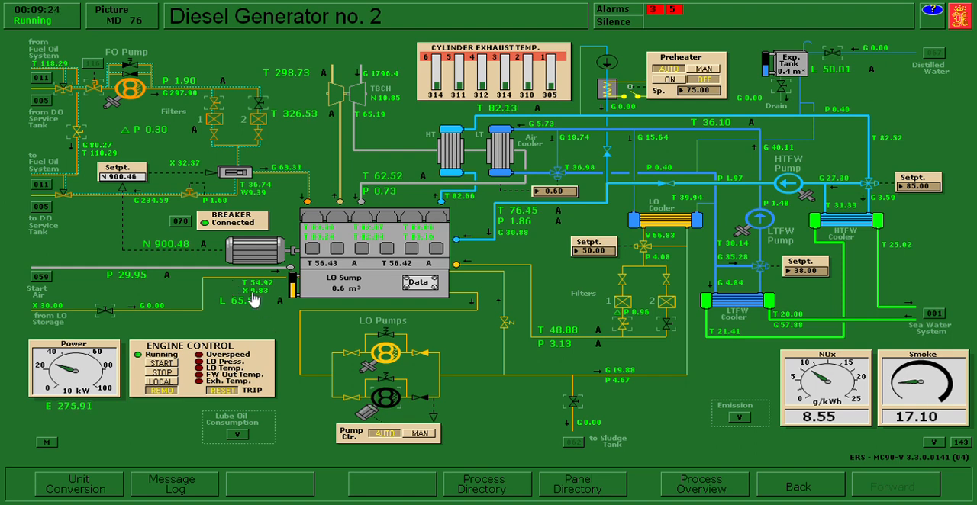
pyautogui.click(179, 384)
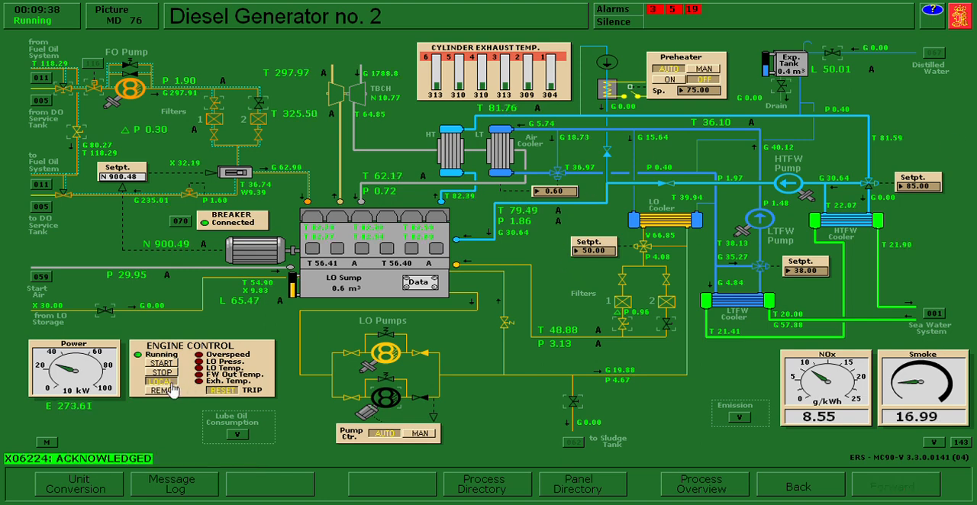
# - Turn off auto mode for diesel generator 2 in the Power Chief generator control, and return to its display
pyautogui.click(573, 488)
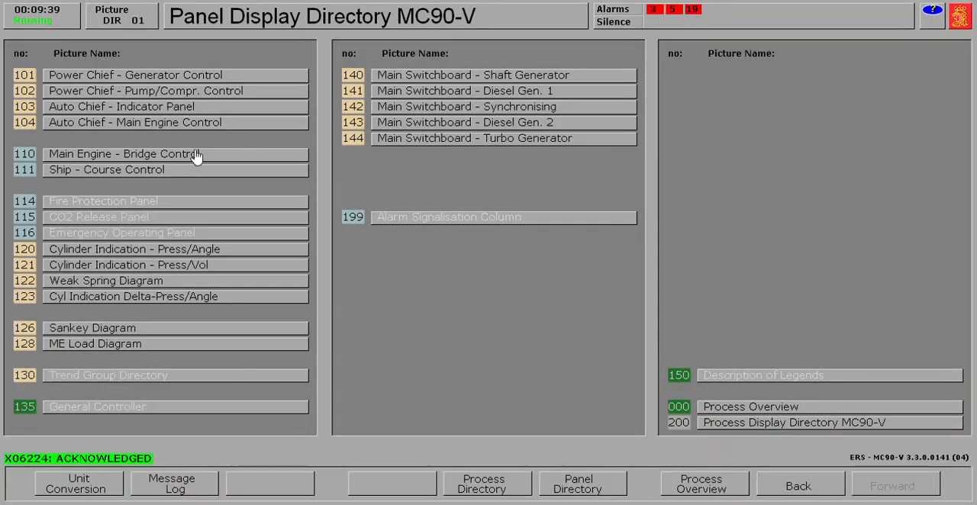
pyautogui.click(185, 78)
pyautogui.click(661, 273)
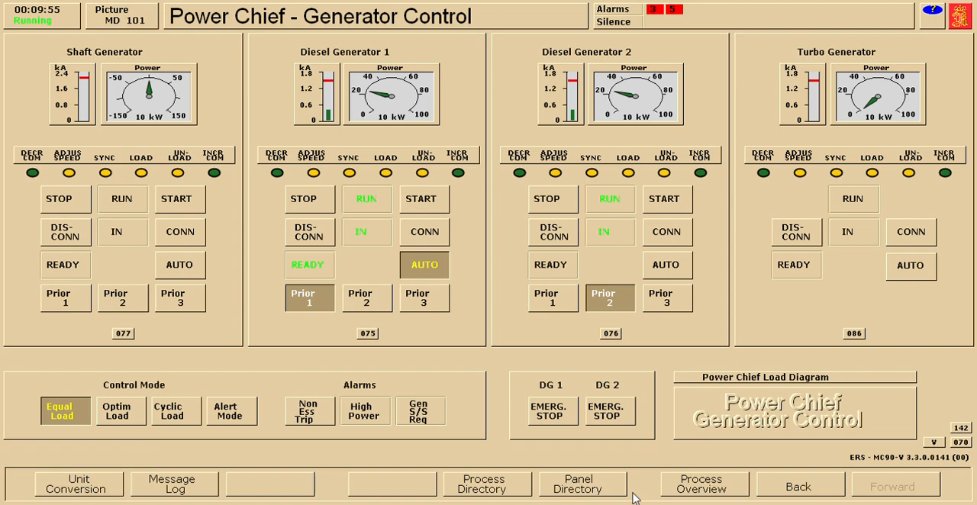
pyautogui.click(817, 487)
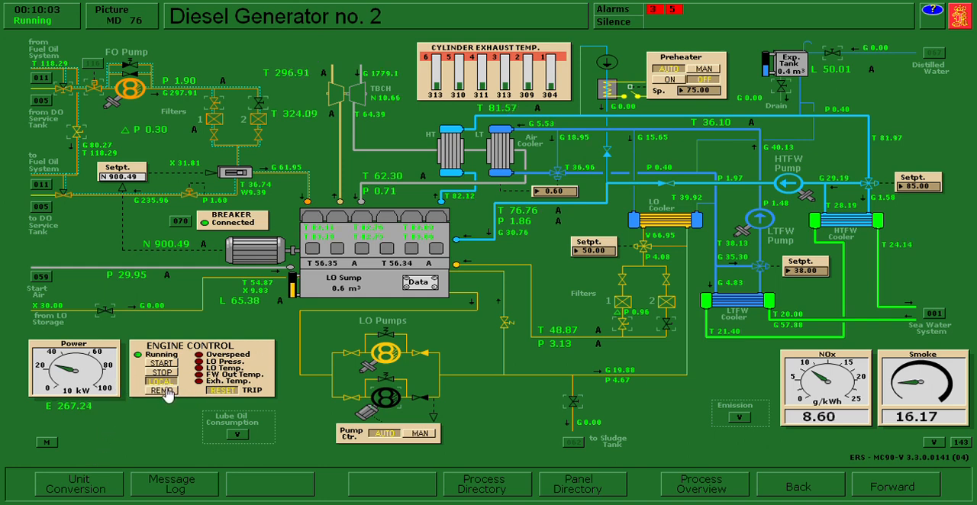
# - On the DG 2 main switchboard, lower the governor to shed load and disconnect the circuit breaker
pyautogui.click(580, 486)
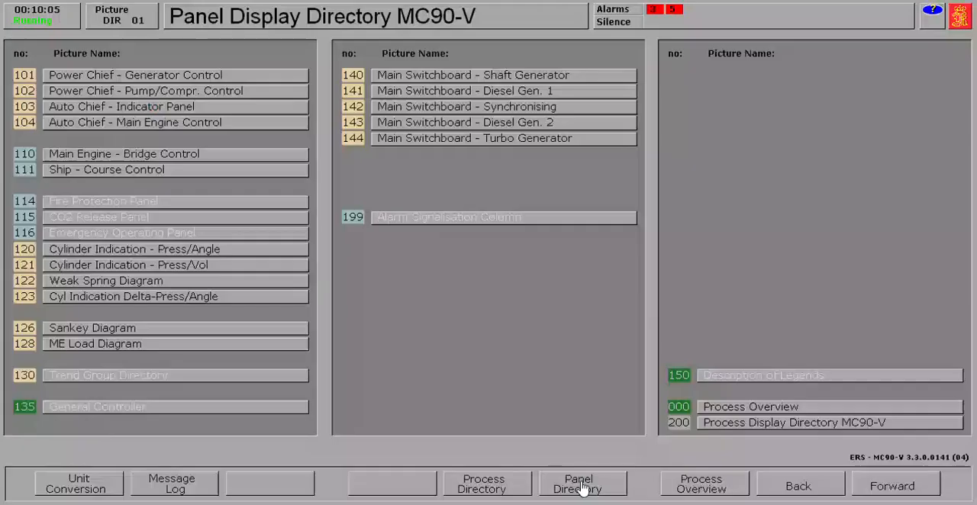
pyautogui.click(427, 126)
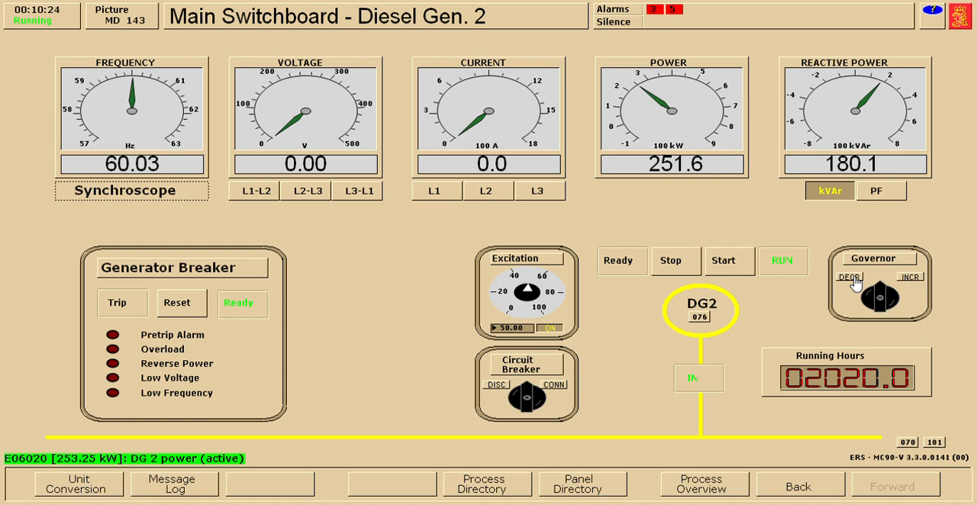
pyautogui.click(851, 278)
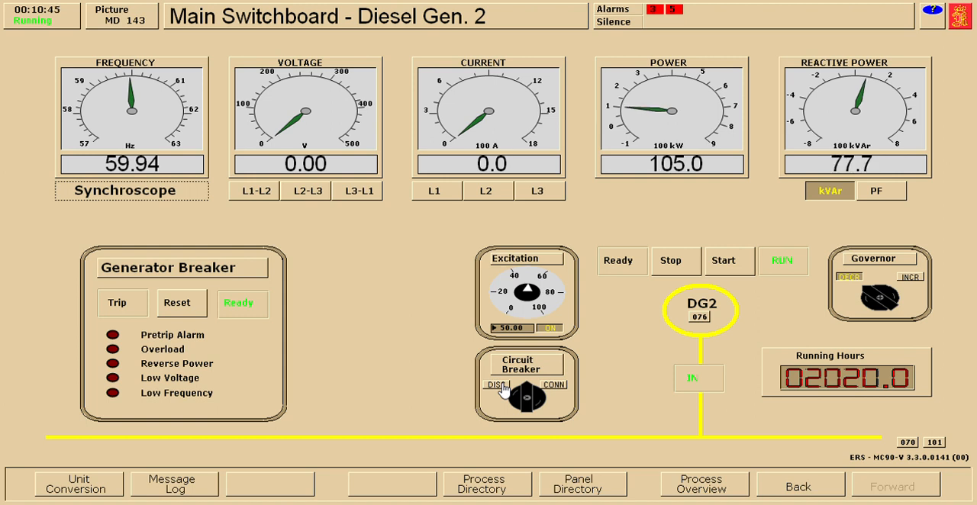
pyautogui.click(497, 384)
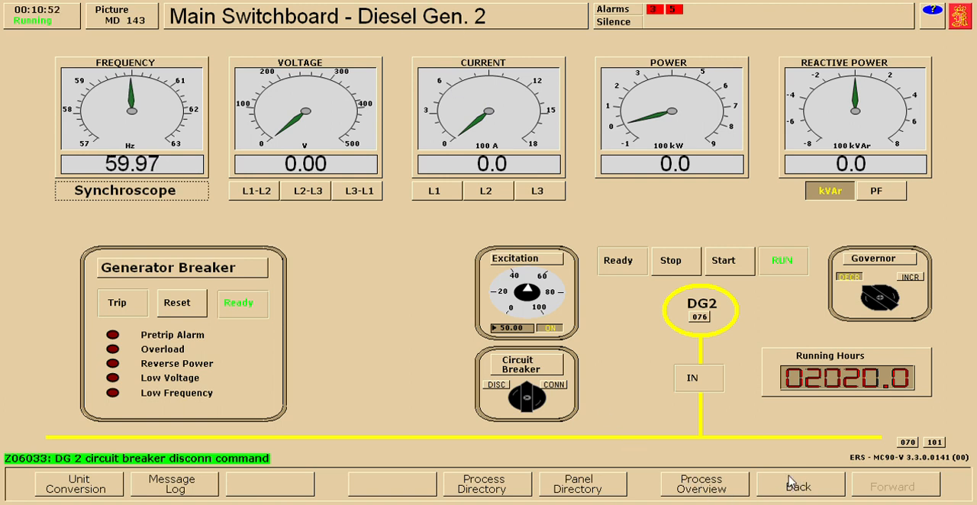
# - Stop diesel generator 2 locally from its own display and check its attached FO pump
pyautogui.click(794, 483)
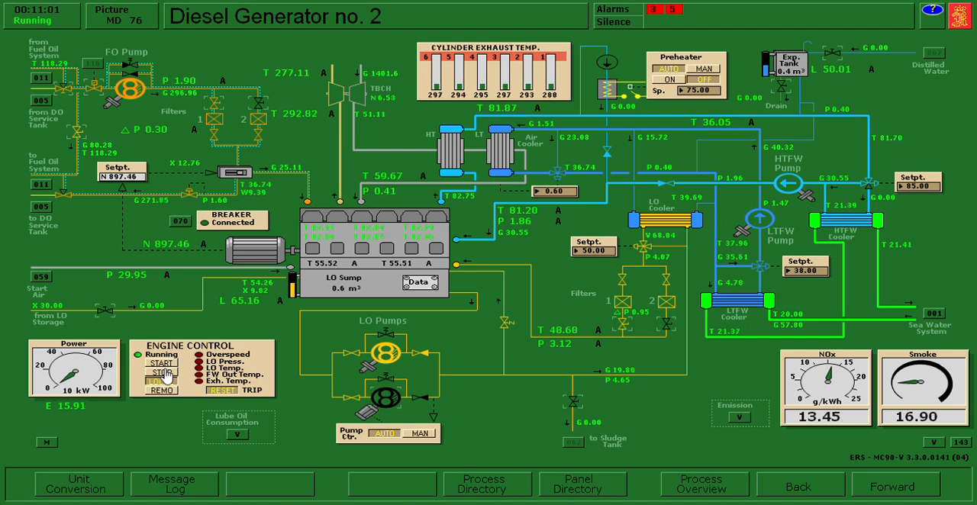
pyautogui.click(165, 373)
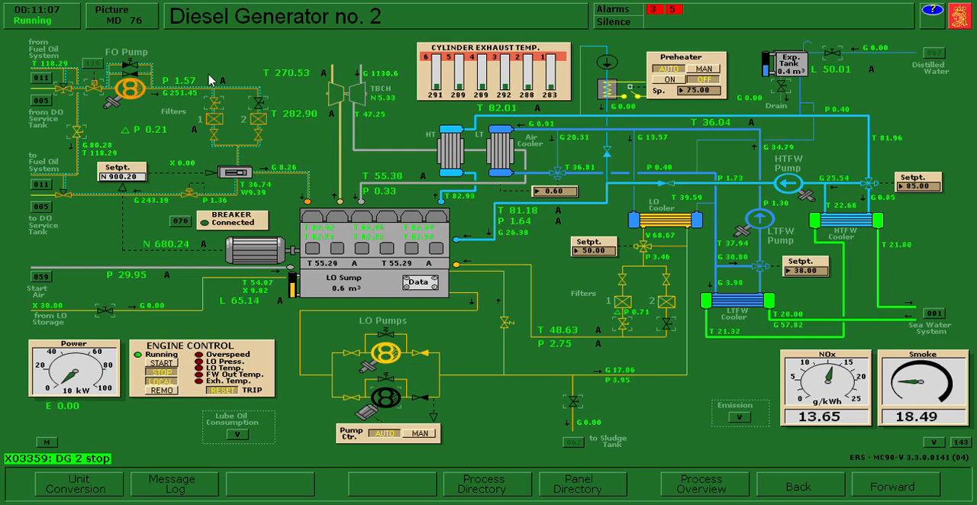
pyautogui.click(131, 88)
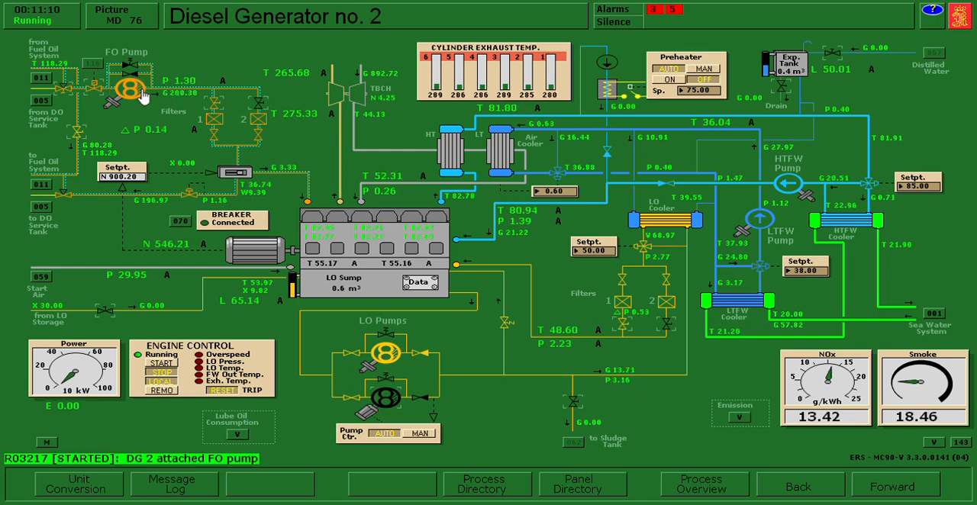
# - Close the starting air valve to DG 2 in the Start Air System, and acknowledge and silence the resulting alarm
pyautogui.click(41, 278)
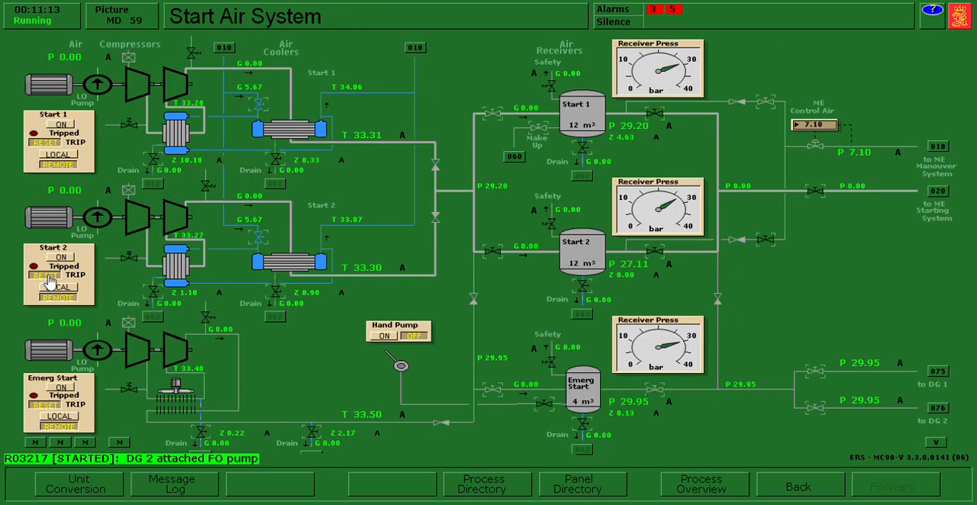
pyautogui.click(826, 416)
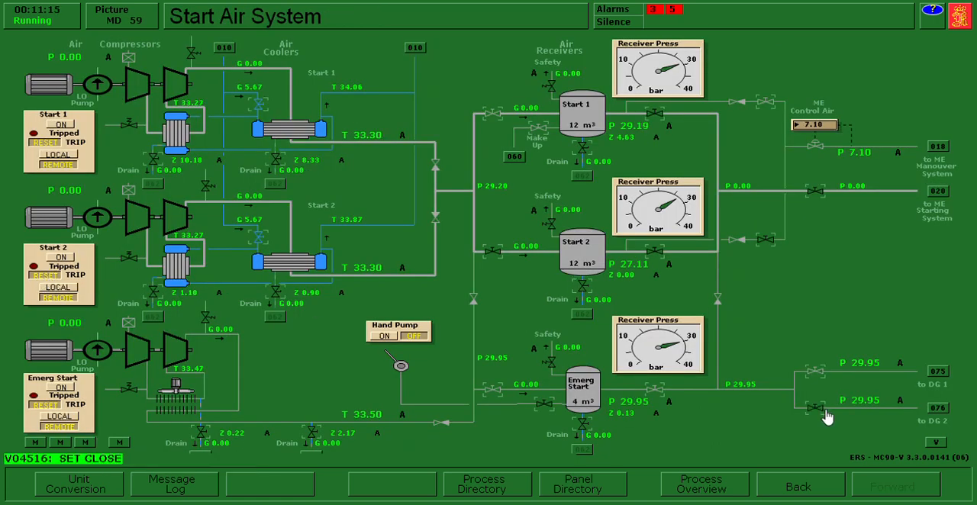
pyautogui.click(902, 402)
pyautogui.click(620, 23)
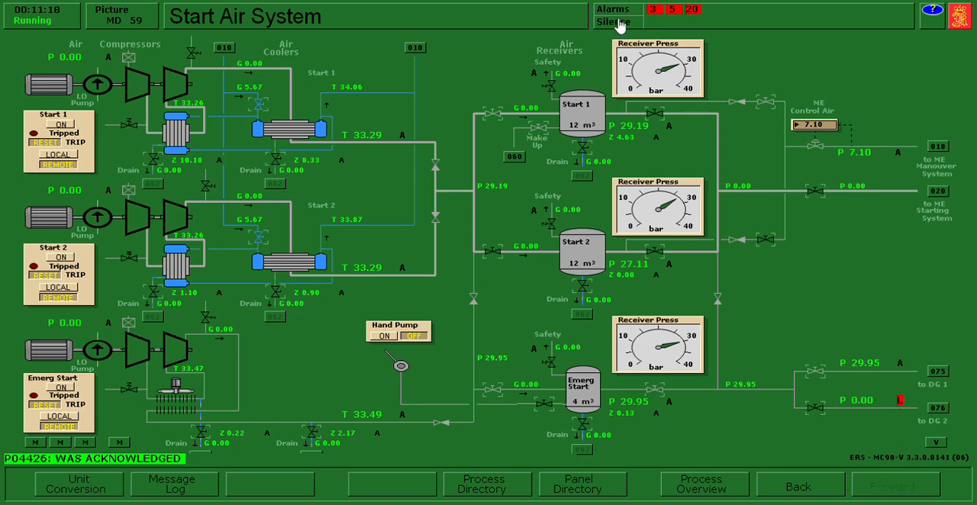
# - Close the sea water shut-off valve of the DG 2 FW coolers, and check generator status in the Electric Power Plant
pyautogui.click(936, 411)
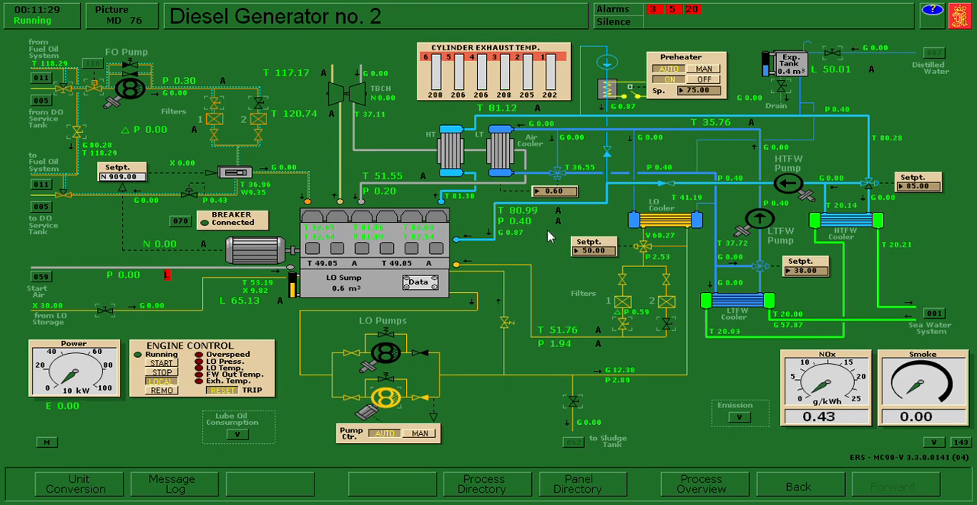
pyautogui.click(934, 316)
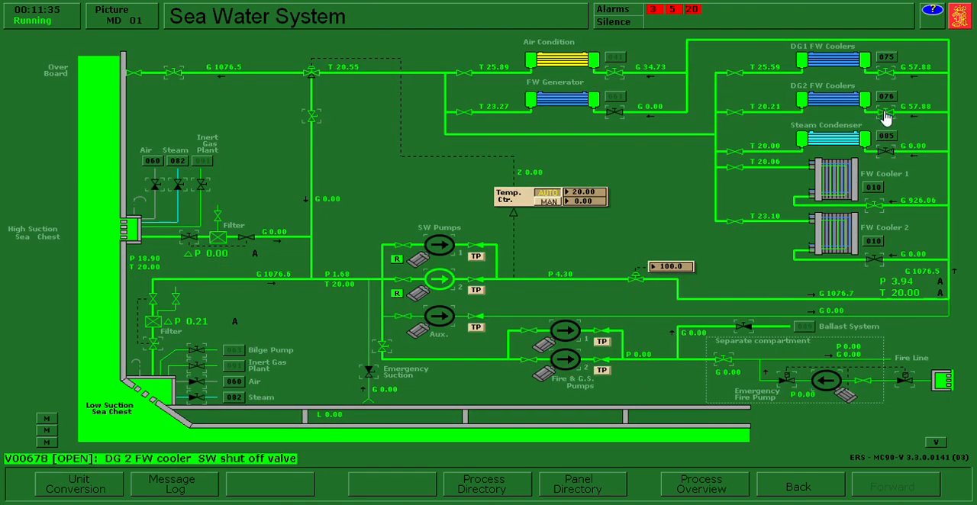
pyautogui.click(885, 115)
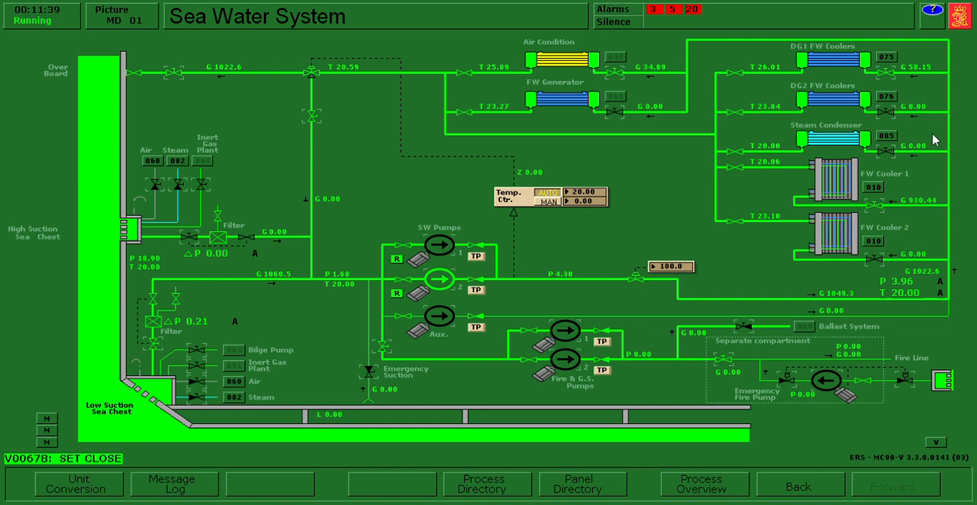
pyautogui.click(798, 487)
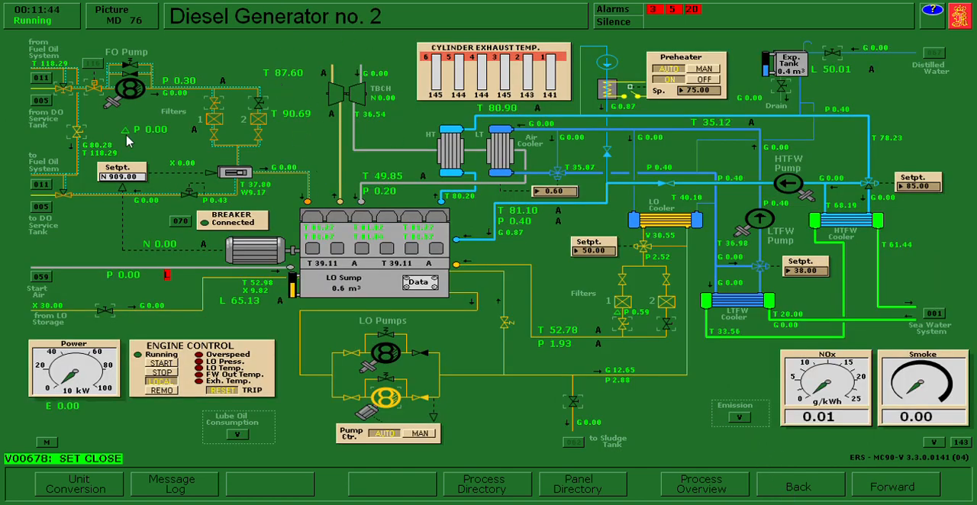
pyautogui.click(188, 223)
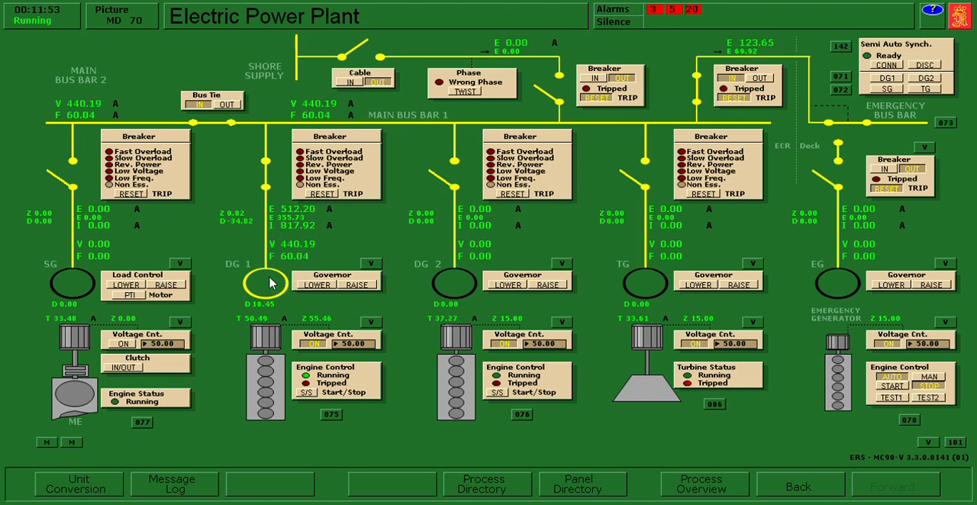
pyautogui.moveTo(316, 246)
# - In the Fuel Oil System, switch FO supply pumps 1 and 2 and FO circulation pumps 1 and 2 to local control
pyautogui.click(490, 493)
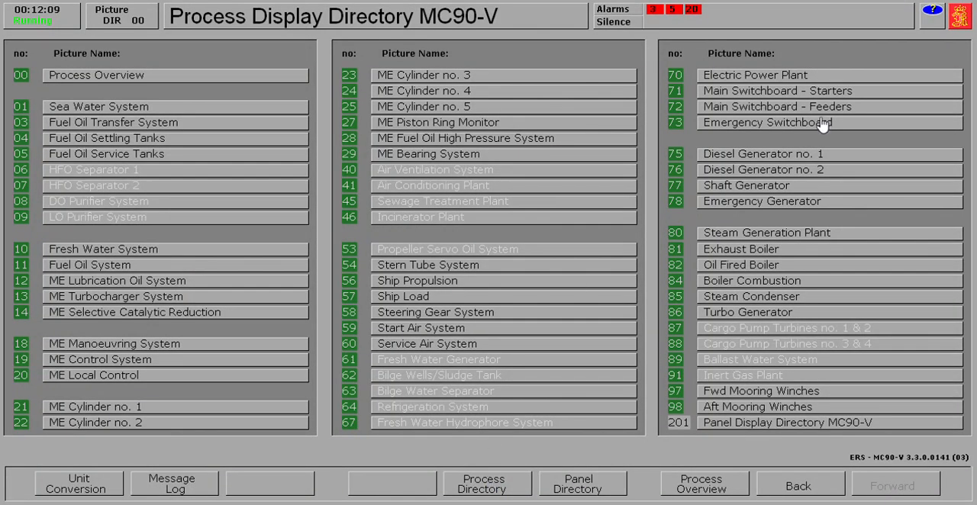
pyautogui.click(115, 266)
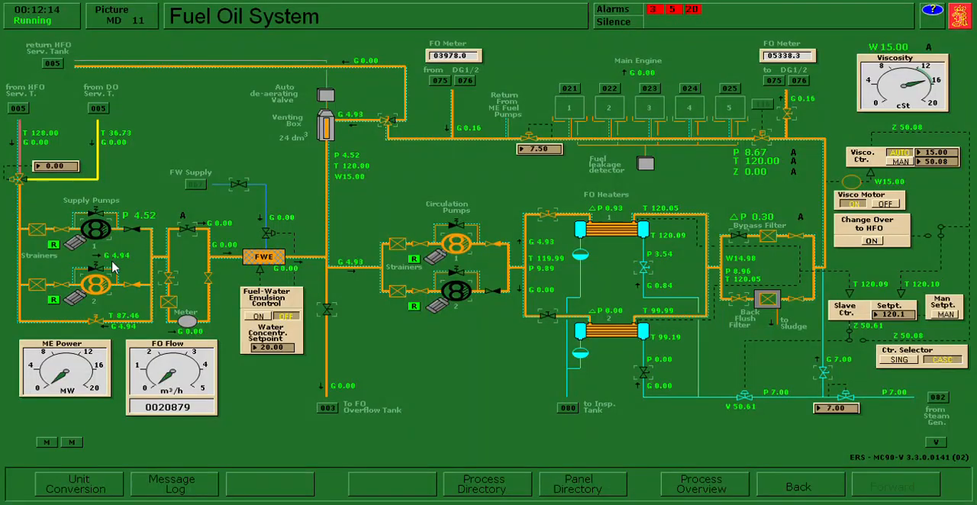
pyautogui.click(55, 247)
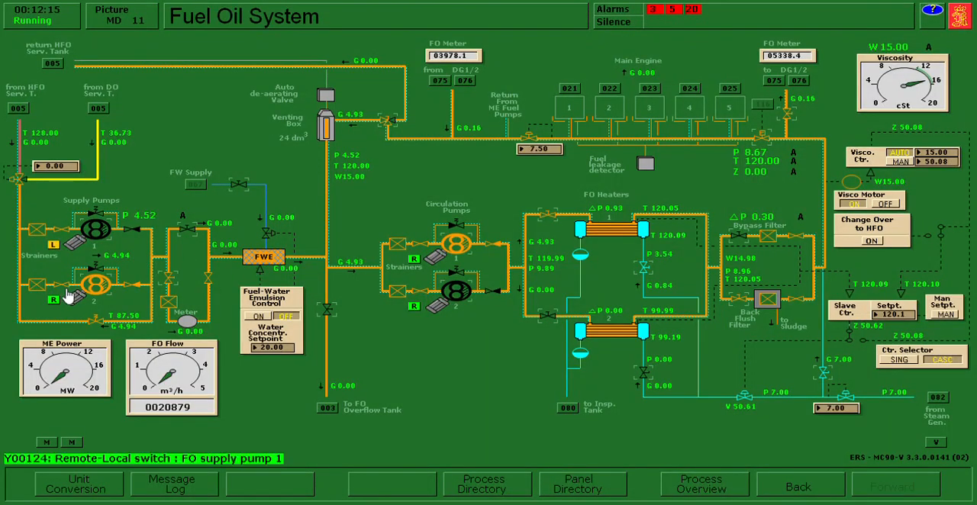
pyautogui.click(412, 260)
pyautogui.click(415, 309)
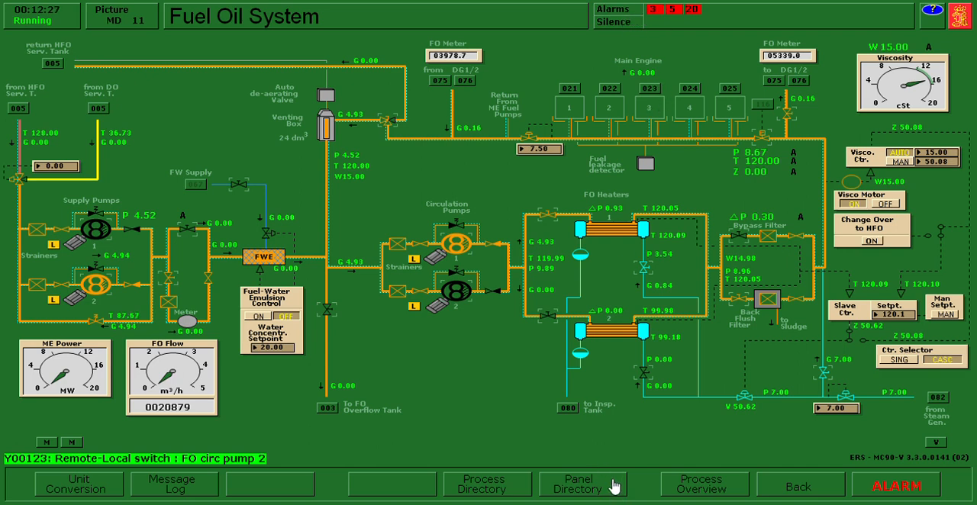
# - Turn off auto mode for the FO circulation and FO supply pumps in Power Chief, and return to the Fuel Oil System
pyautogui.click(612, 487)
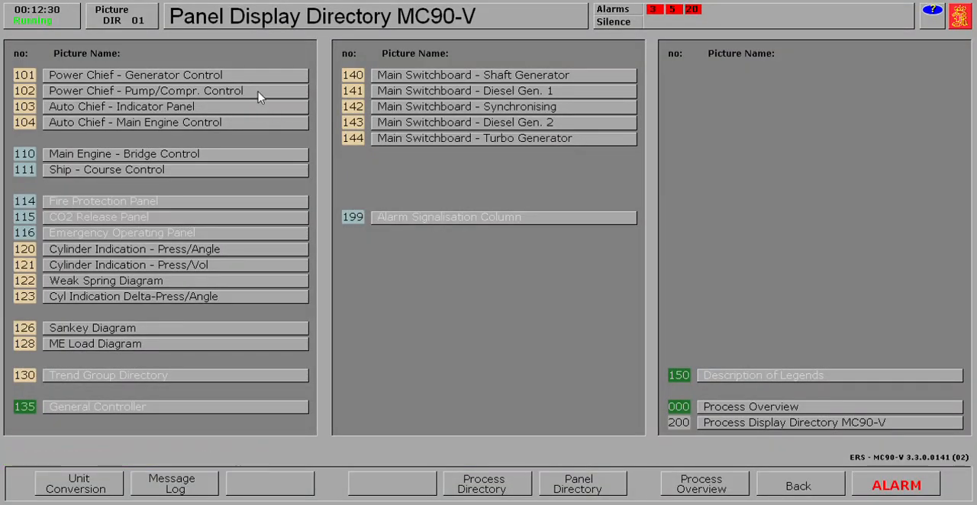
pyautogui.click(258, 93)
pyautogui.click(212, 321)
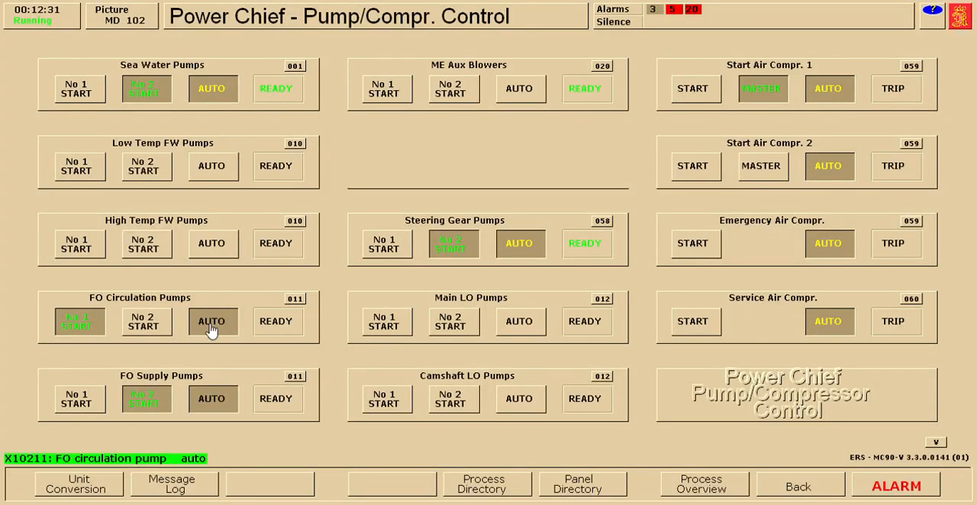
pyautogui.click(219, 392)
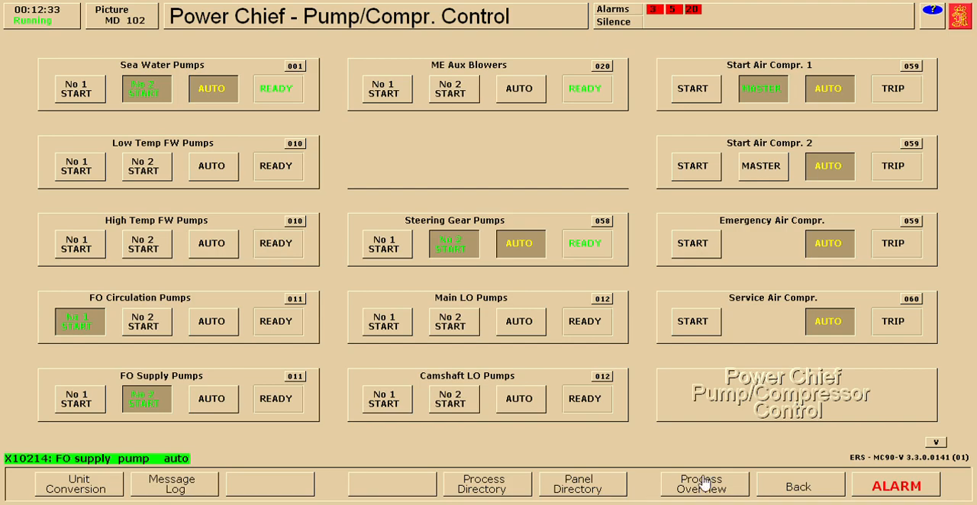
pyautogui.click(798, 493)
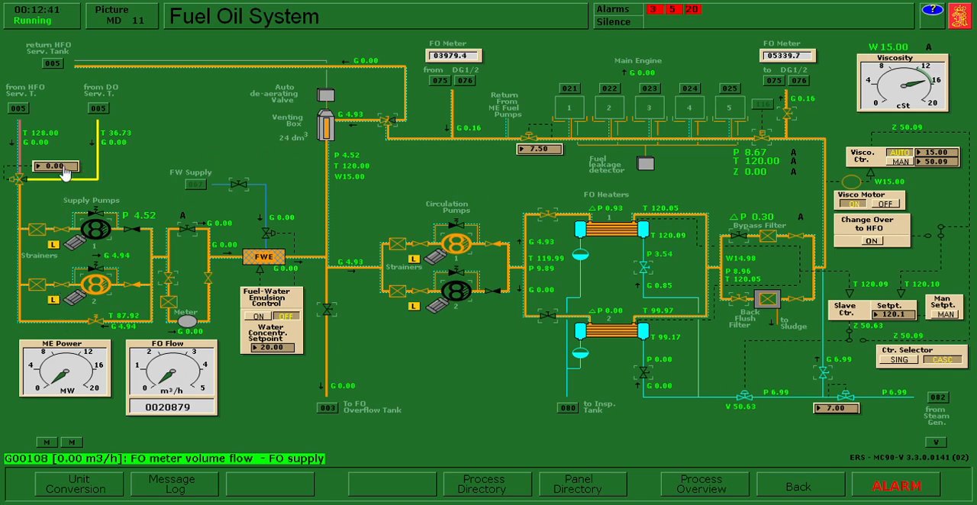
# - Set the DO/HFO mixing valve to 100 % so the supply changes over to diesel oil
pyautogui.write('10')
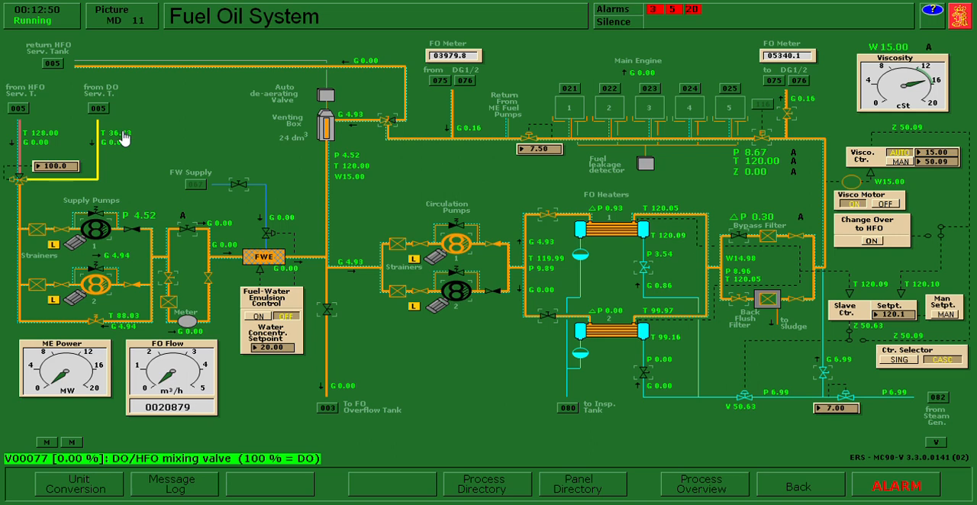
pyautogui.click(28, 183)
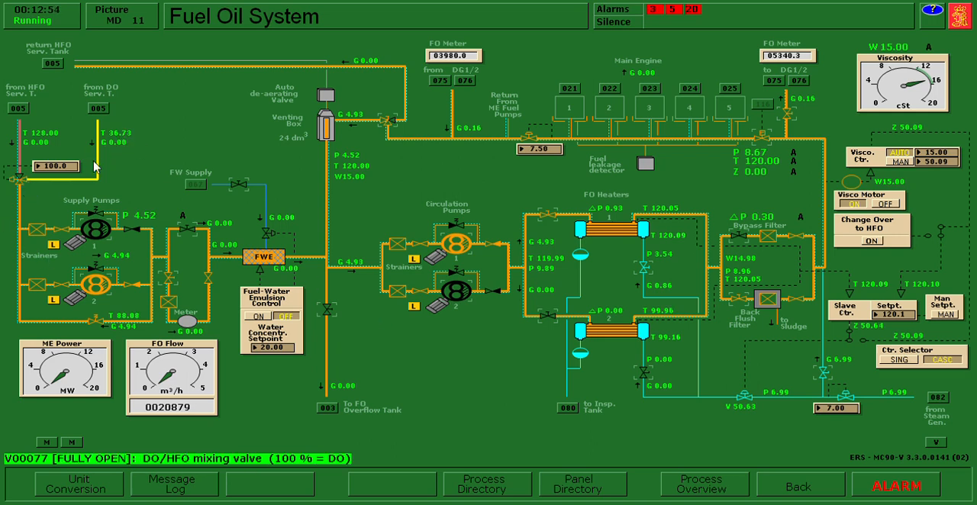
# - Stop FO supply pump 2 and FO circulation pump 1, and check pump and generator control in Power Chief
pyautogui.click(103, 294)
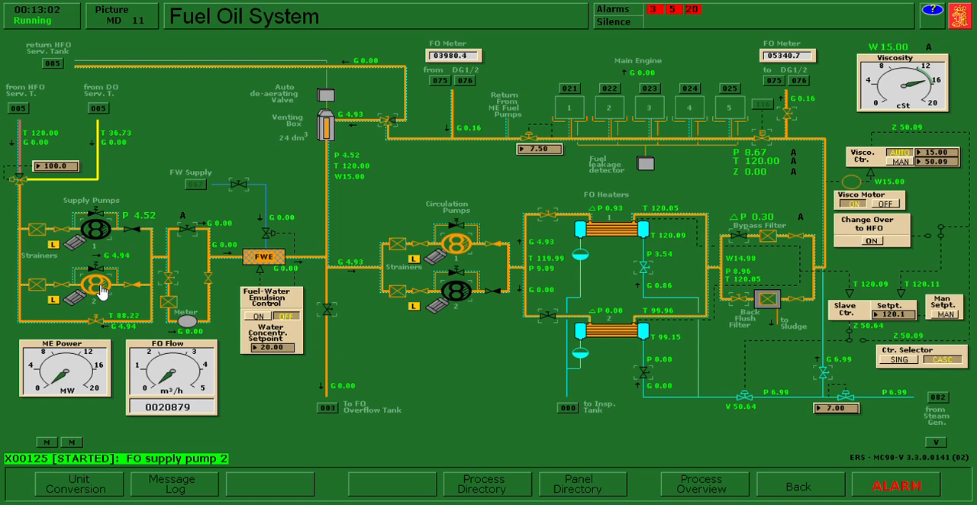
pyautogui.click(103, 290)
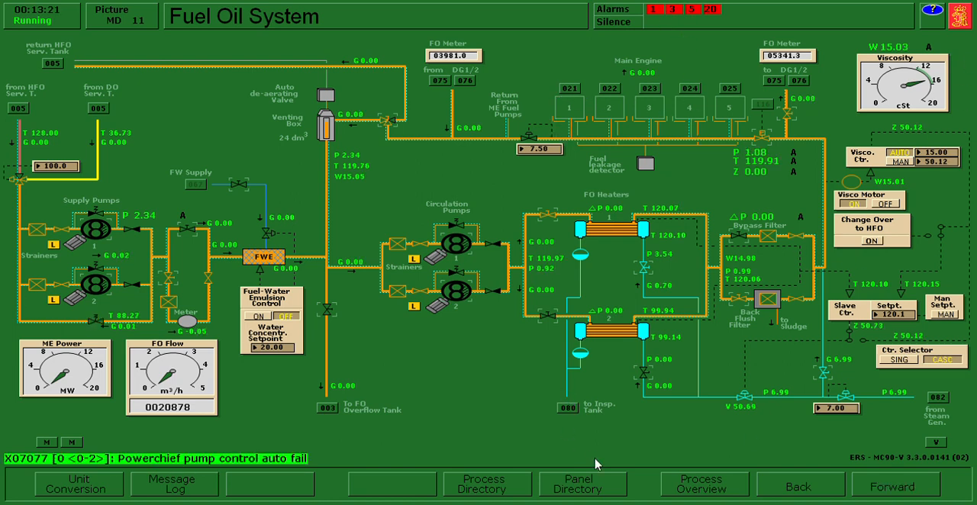
pyautogui.click(574, 482)
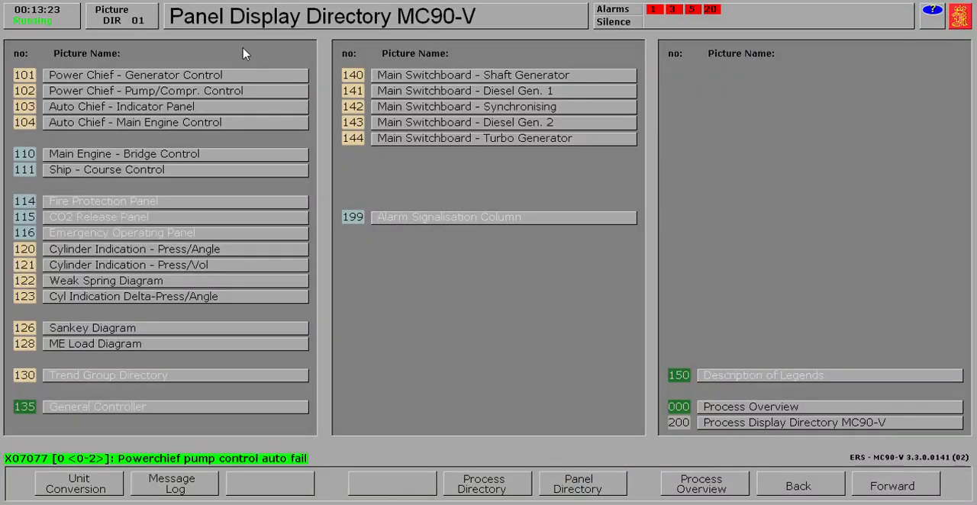
pyautogui.click(238, 93)
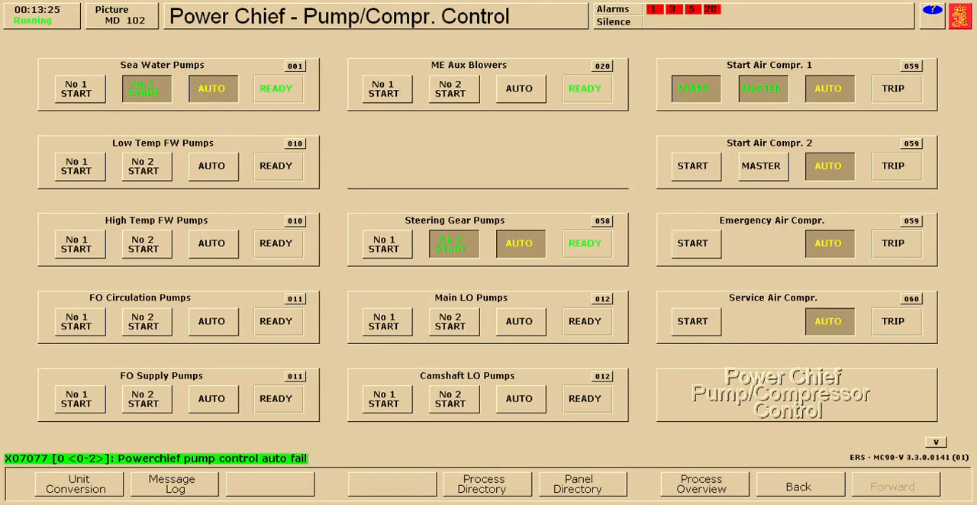
pyautogui.click(586, 489)
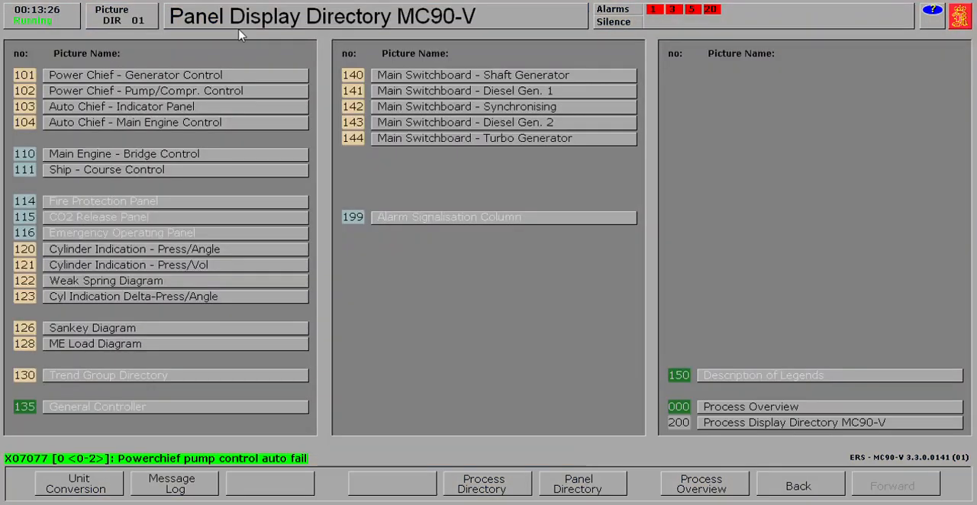
pyautogui.click(219, 77)
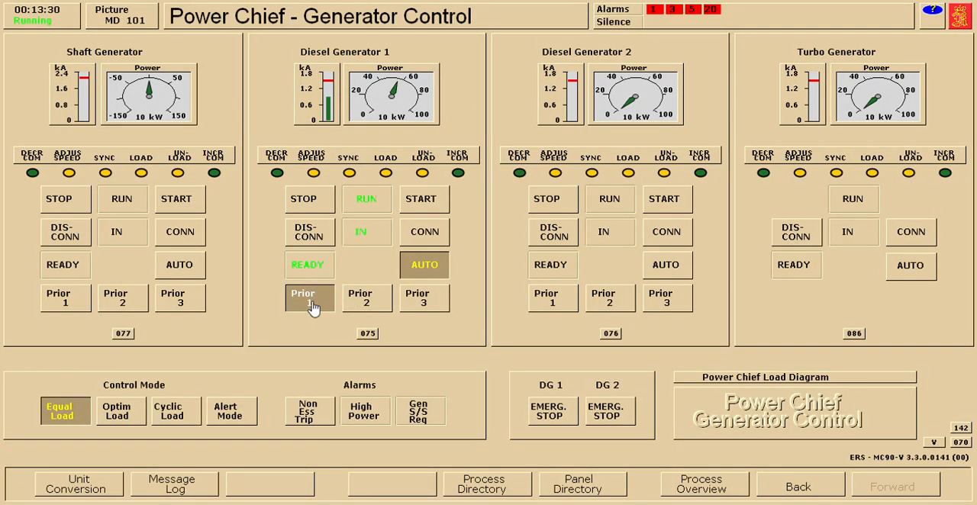
pyautogui.click(806, 489)
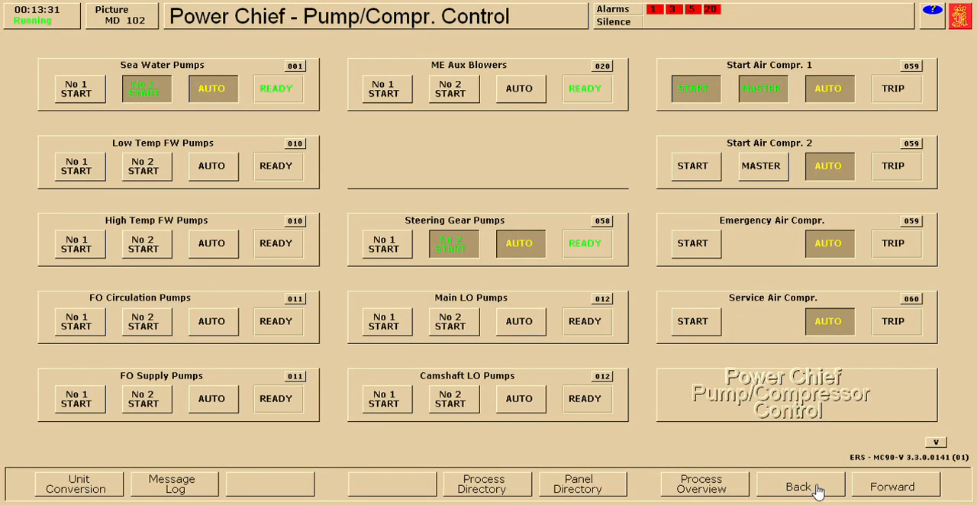
pyautogui.click(813, 491)
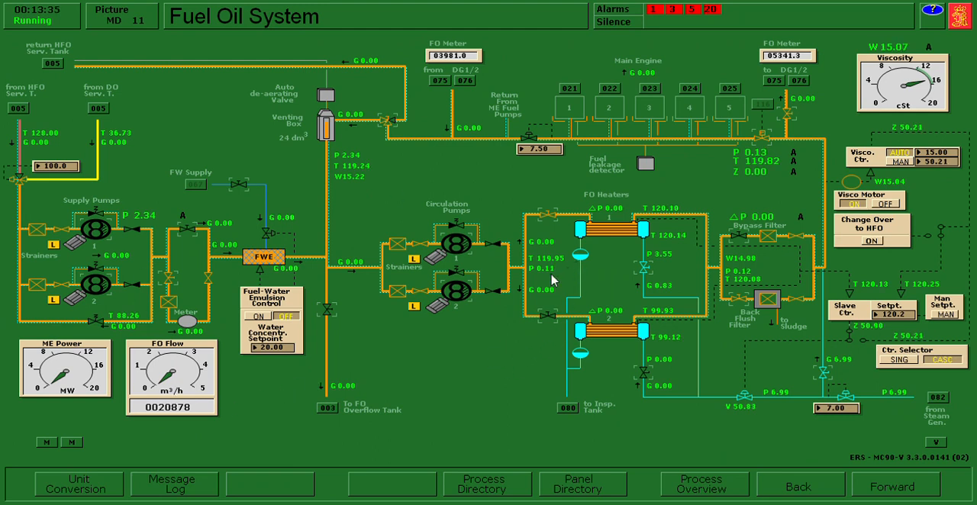
pyautogui.click(555, 280)
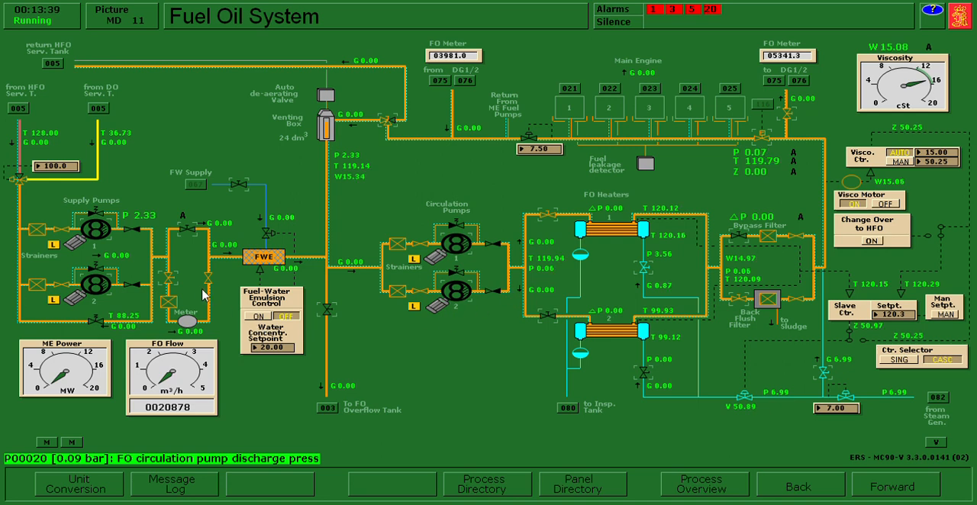
# - Close the FO meter inlet isolation valve and the inlet and steam shut-off valves of FO heater 1
pyautogui.click(172, 285)
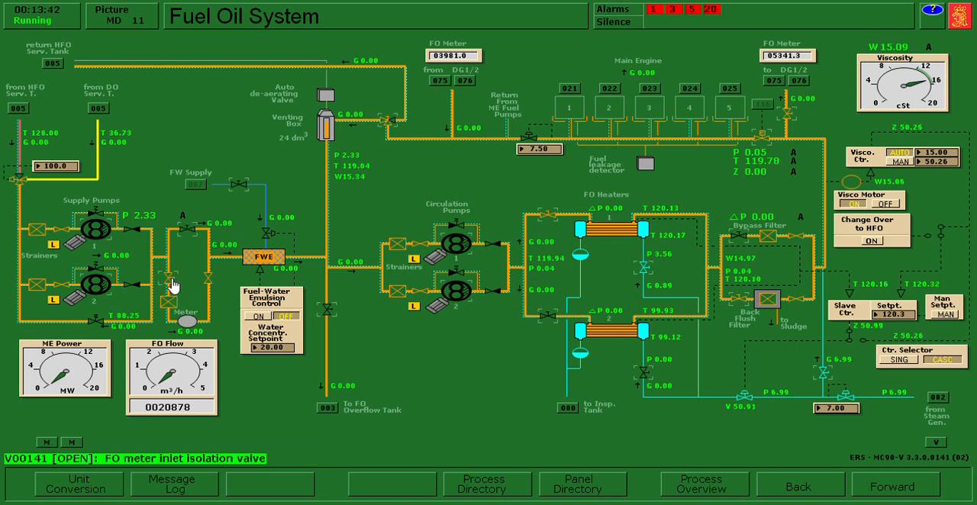
pyautogui.click(171, 285)
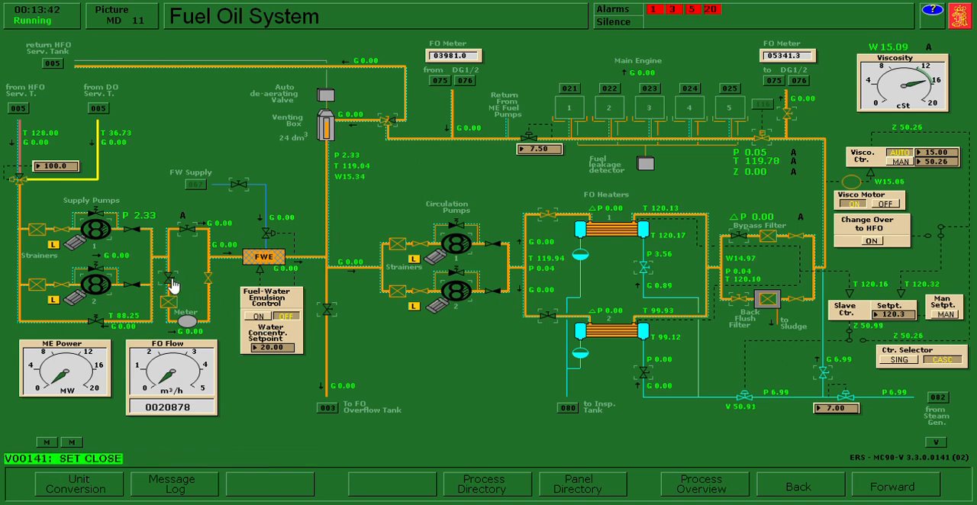
pyautogui.click(547, 217)
pyautogui.click(546, 217)
pyautogui.click(646, 274)
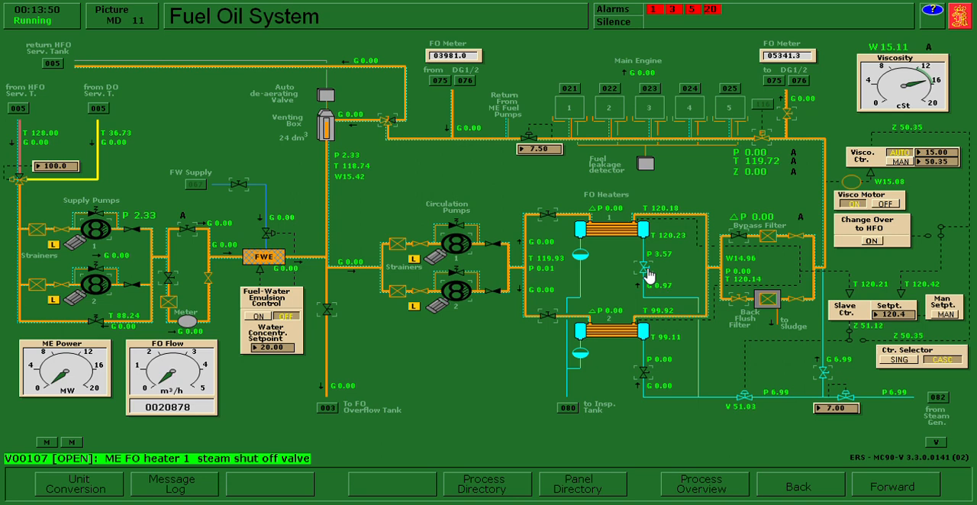
pyautogui.click(647, 273)
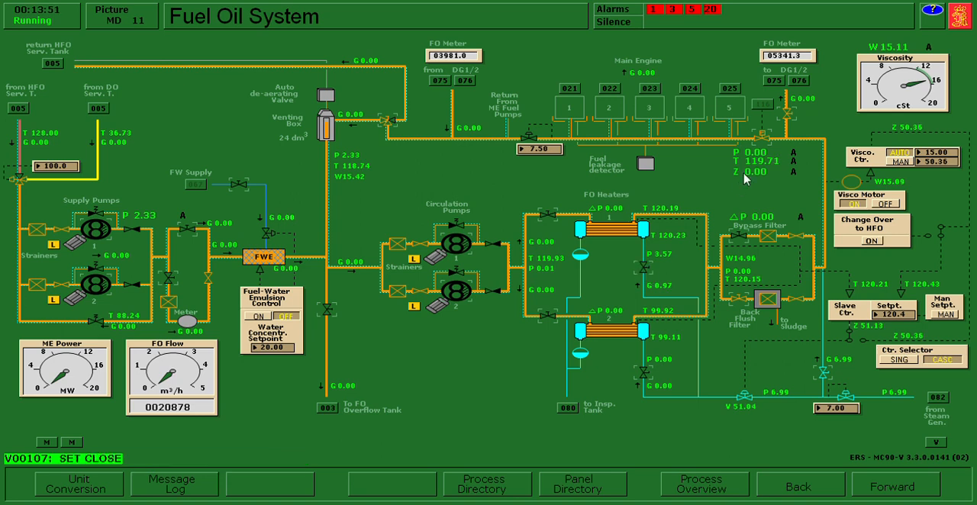
# - Close the ME FO emergency shut-off valve, the ME FO steam tracing valve and the HFO supply valve to DG 1/2
pyautogui.click(764, 143)
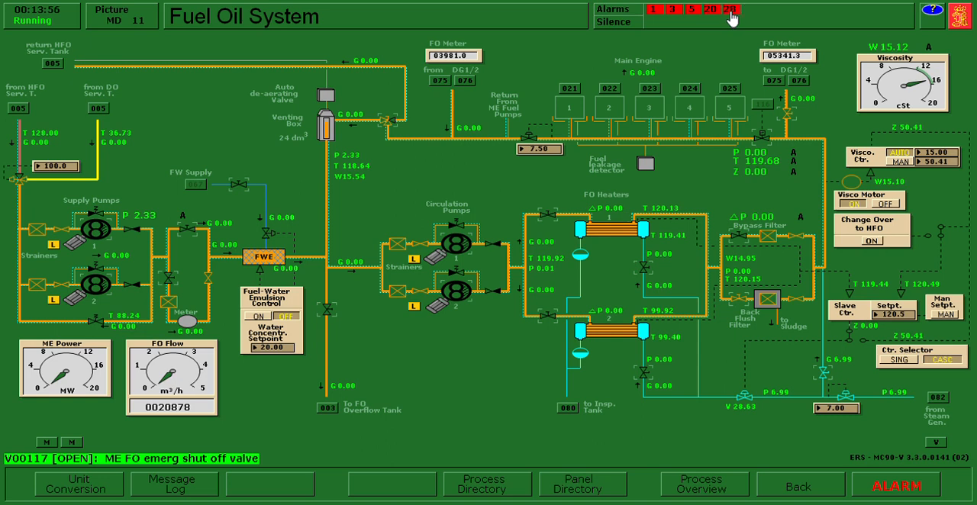
pyautogui.click(562, 149)
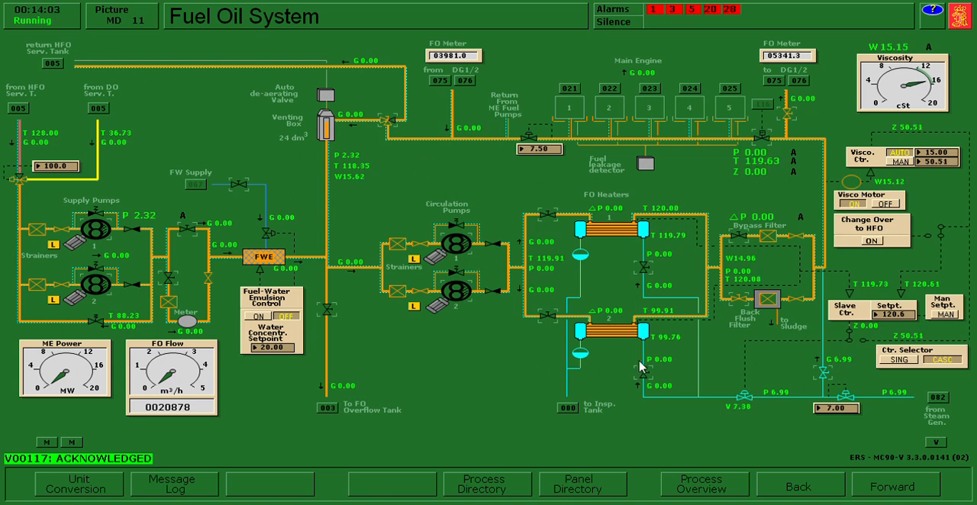
pyautogui.click(827, 380)
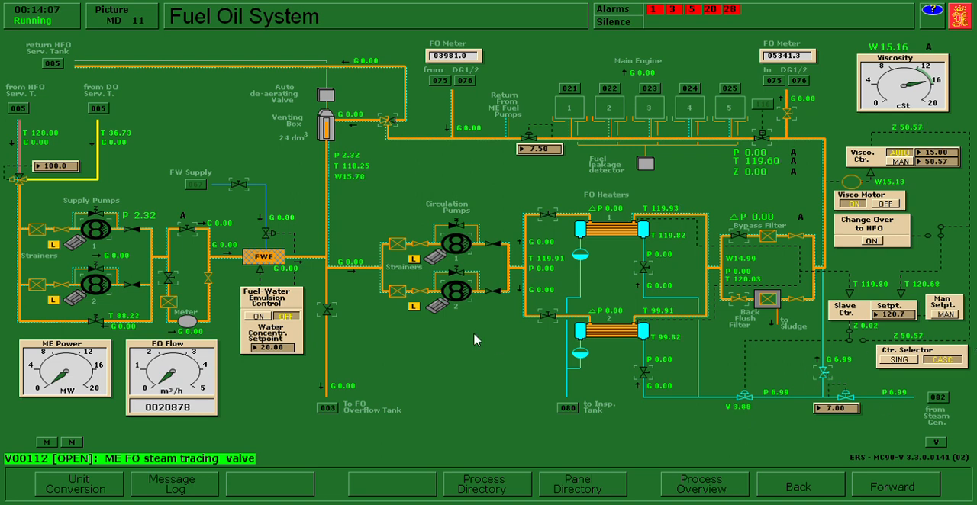
pyautogui.click(827, 378)
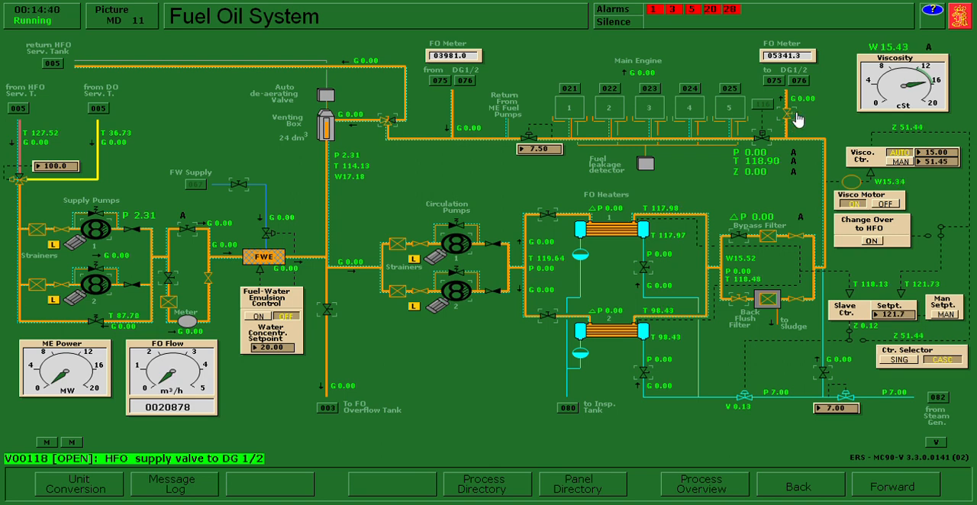
pyautogui.click(791, 120)
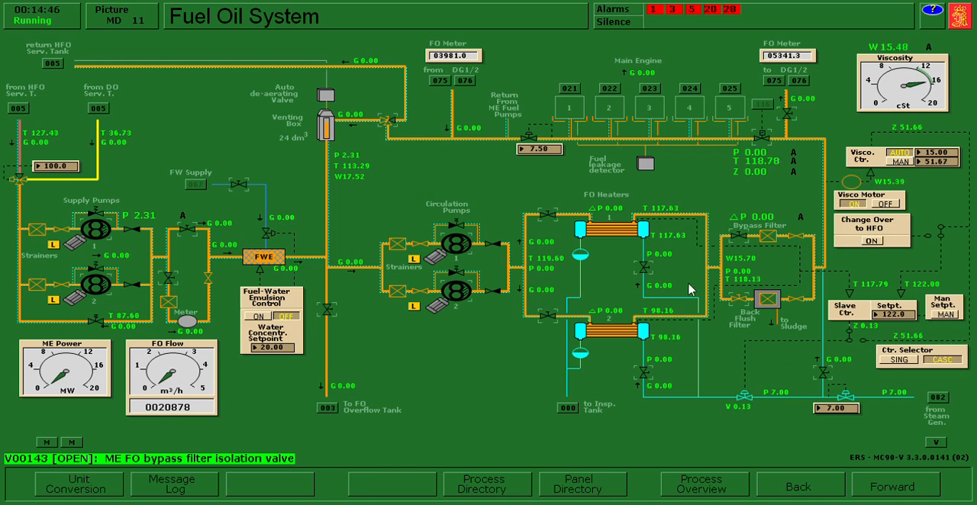
# - In Fuel Oil Service Tanks, open the HFO service tank's drain valve to the sludge tank
pyautogui.click(336, 314)
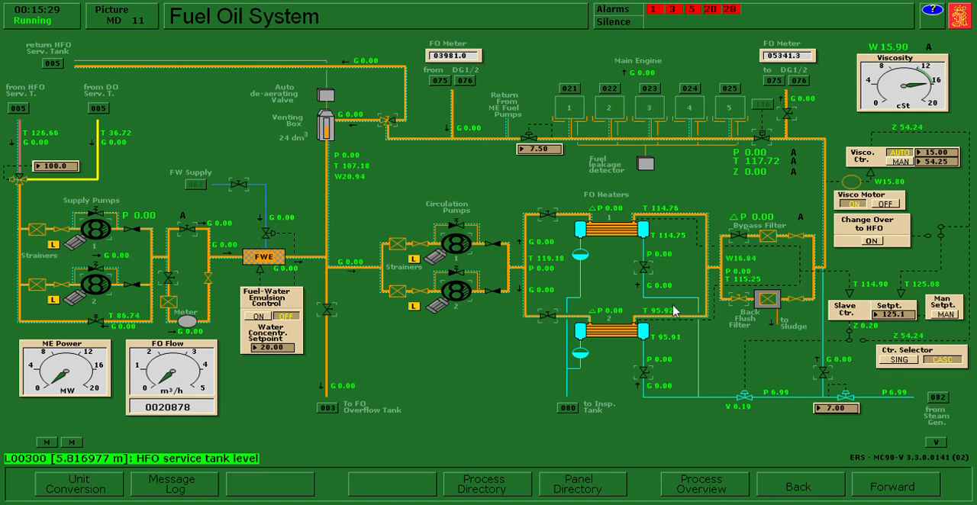
pyautogui.click(501, 486)
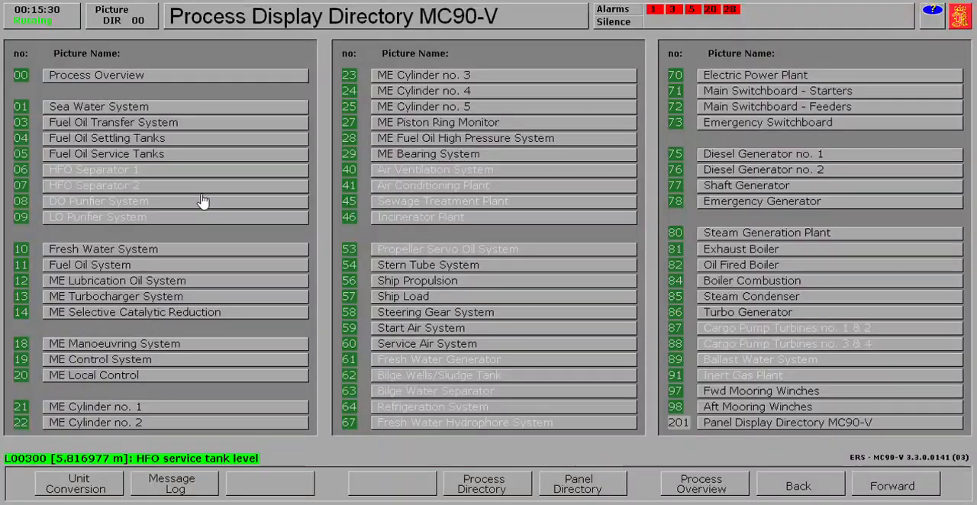
pyautogui.click(105, 155)
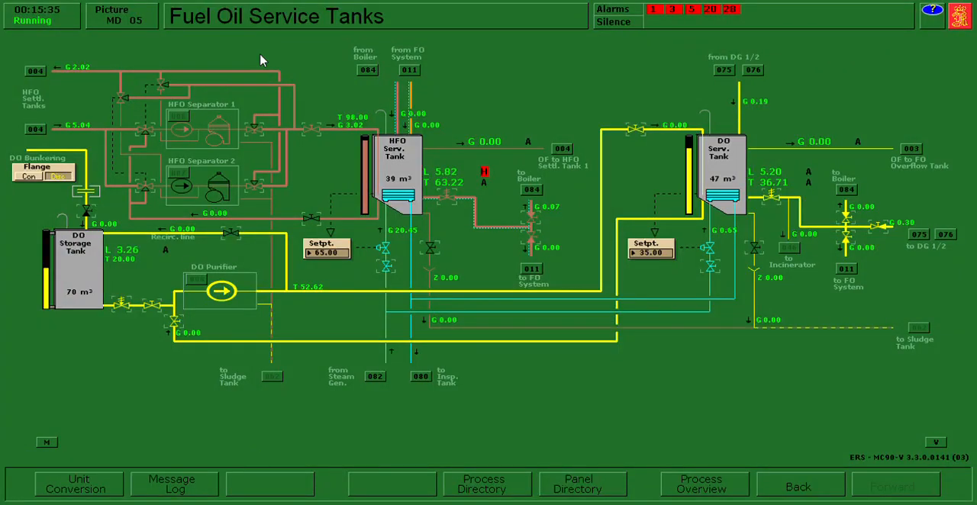
pyautogui.click(433, 248)
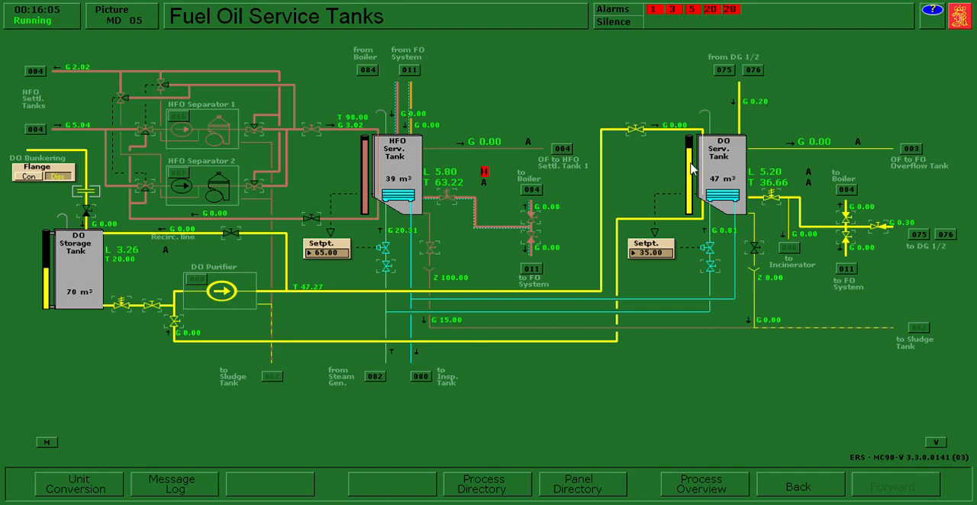
# - In the ME Turbocharger System, set the LTFW flow choke valves of air coolers 1 and 2 to 0 %
pyautogui.click(513, 497)
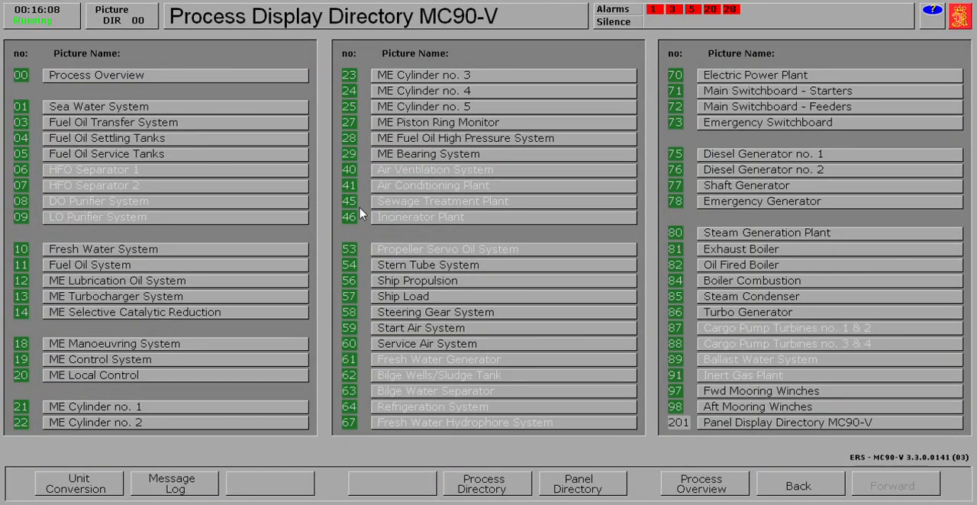
pyautogui.click(720, 493)
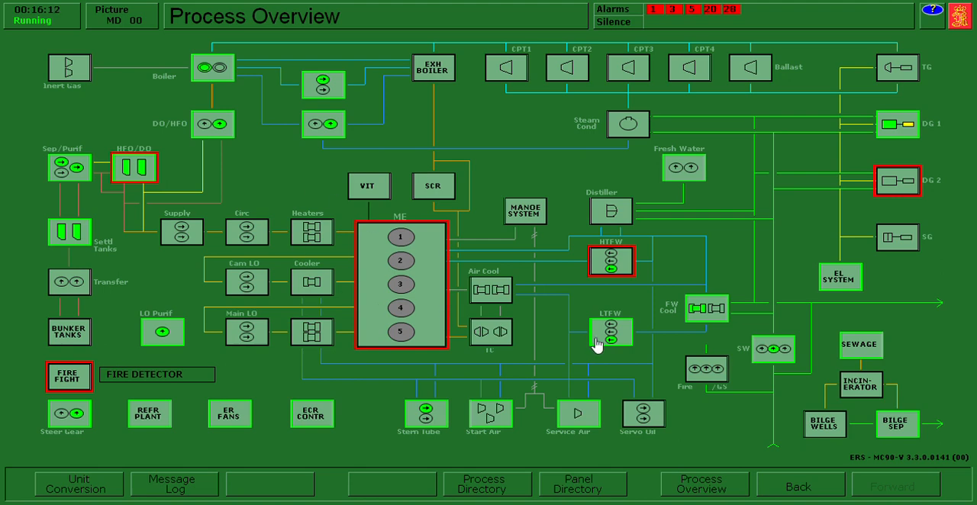
pyautogui.click(503, 291)
pyautogui.click(536, 253)
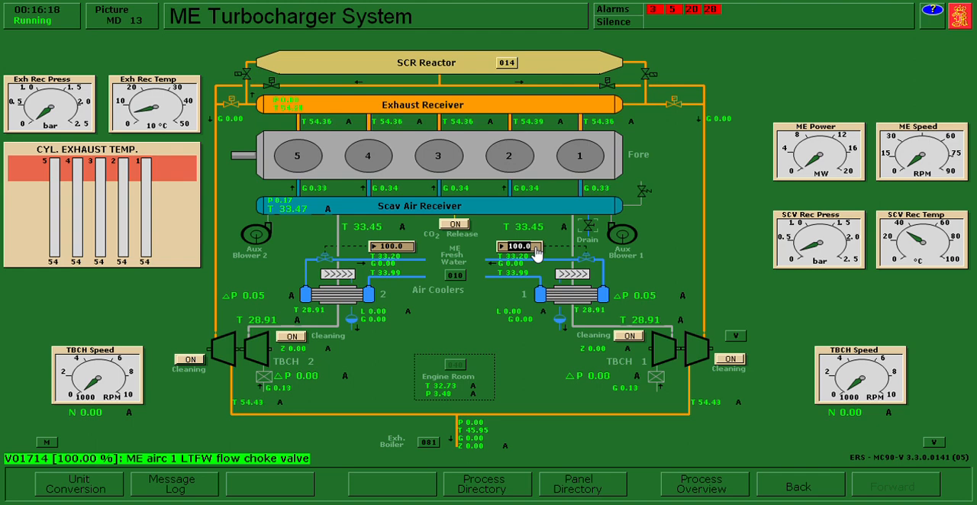
pyautogui.write('0')
pyautogui.press('Return')
pyautogui.click(401, 258)
pyautogui.click(391, 247)
pyautogui.write('0')
pyautogui.press('Return')
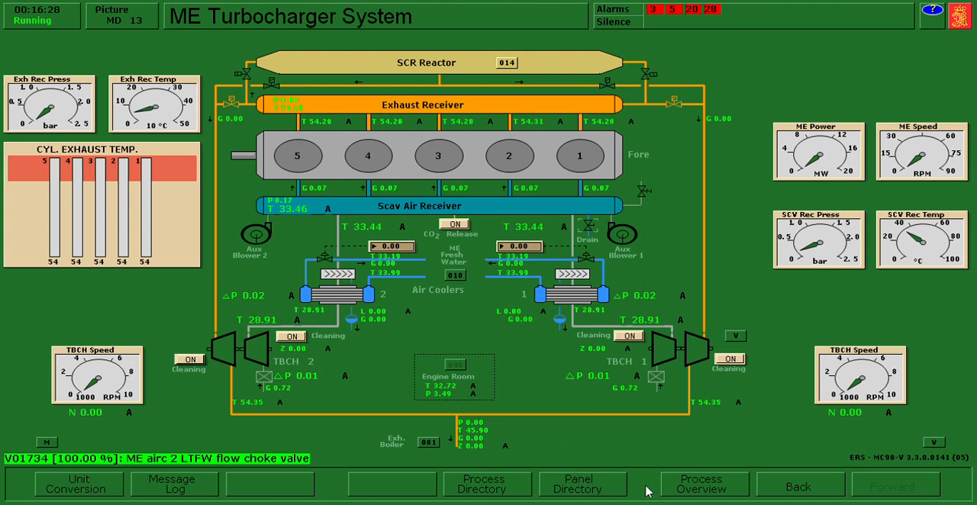
# - In Auto Chief - Main Engine Control, activate the main engine slow down override
pyautogui.click(602, 486)
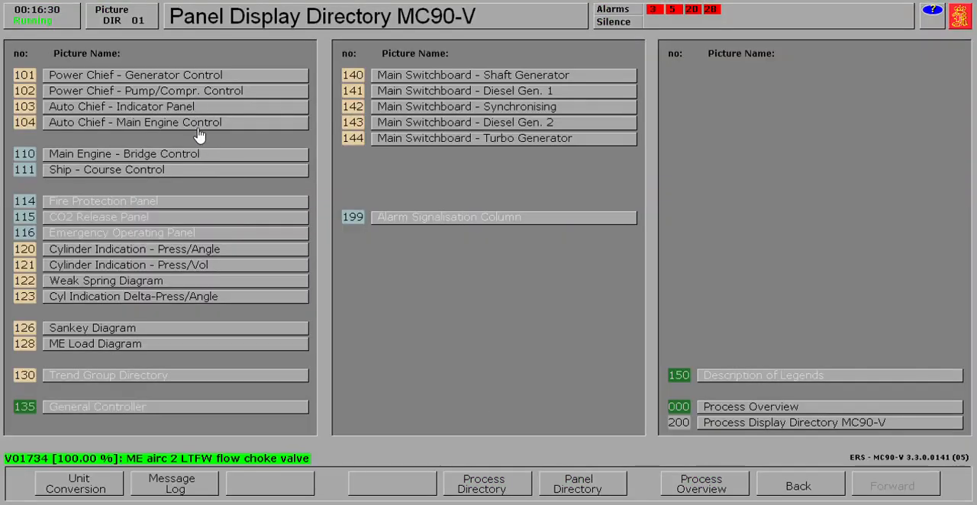
pyautogui.click(197, 126)
pyautogui.click(601, 204)
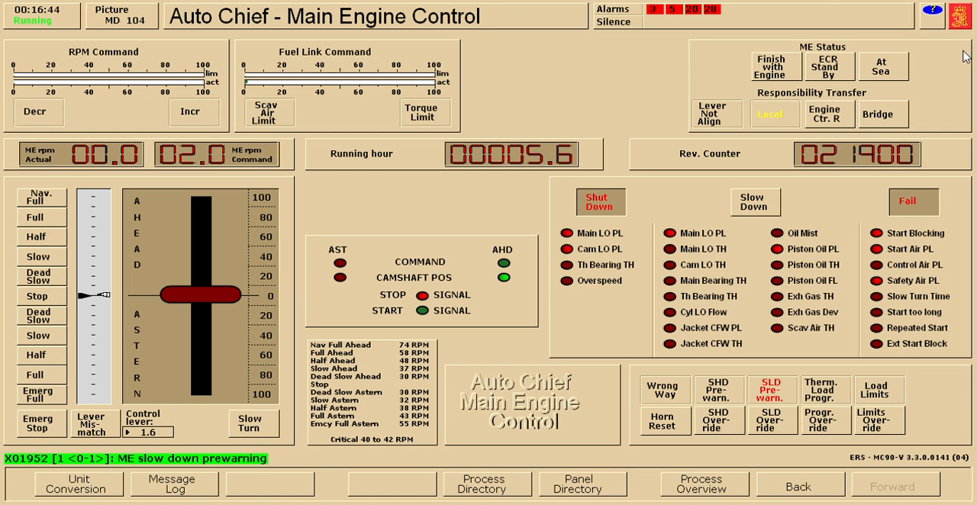
pyautogui.click(787, 428)
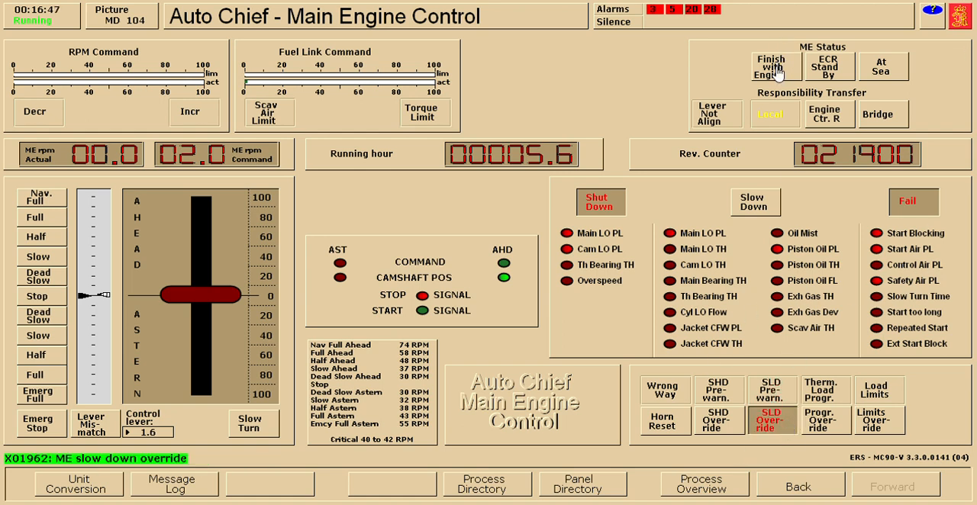
# - Set the ME status to Finish with Engine in Main Engine - Bridge Control and acknowledge it in Auto Chief - Main Engine Control
pyautogui.click(607, 489)
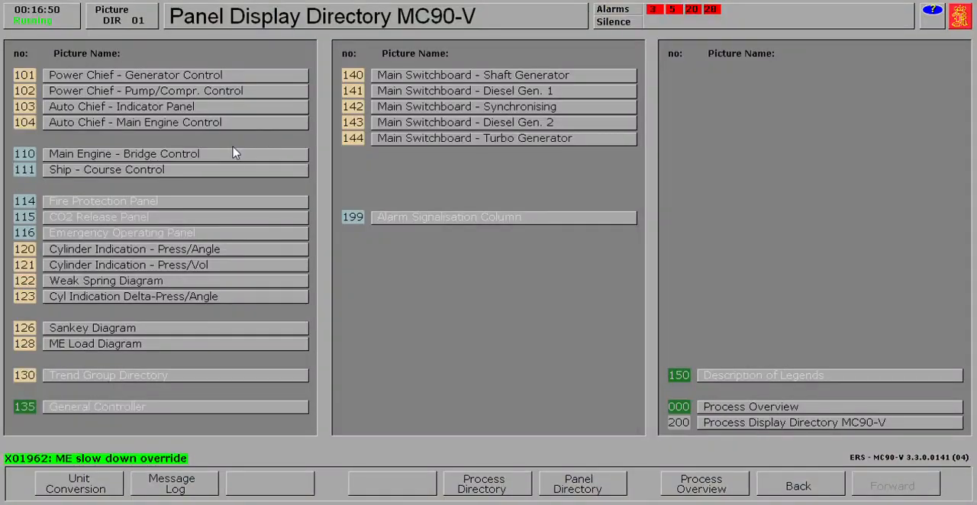
pyautogui.click(224, 155)
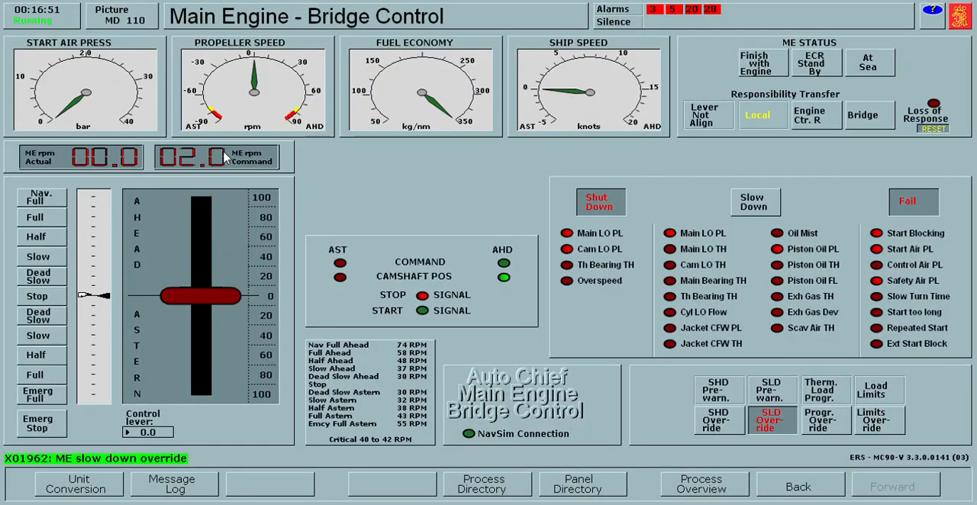
pyautogui.click(768, 78)
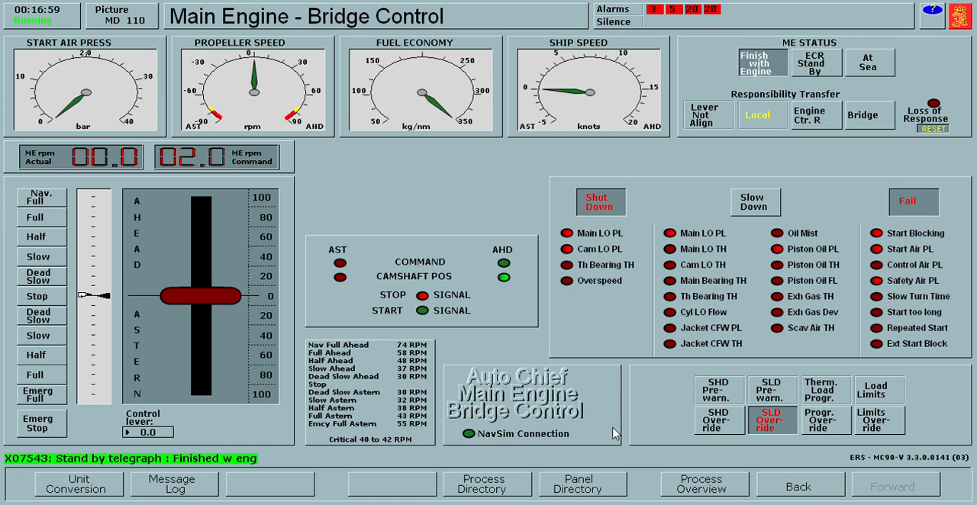
pyautogui.click(523, 391)
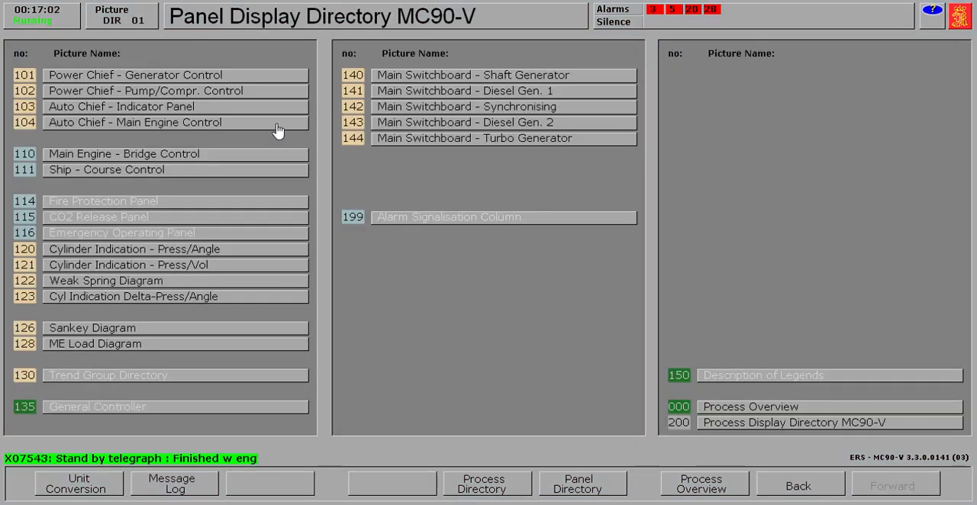
pyautogui.click(272, 125)
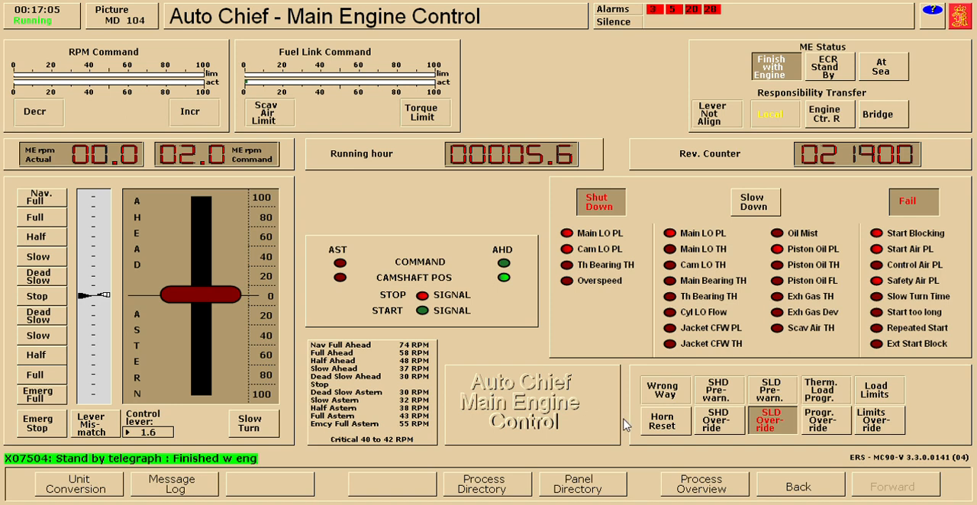
# - Open ME Local Control to examine the main engine's local status
pyautogui.click(795, 496)
pyautogui.click(796, 496)
pyautogui.click(469, 489)
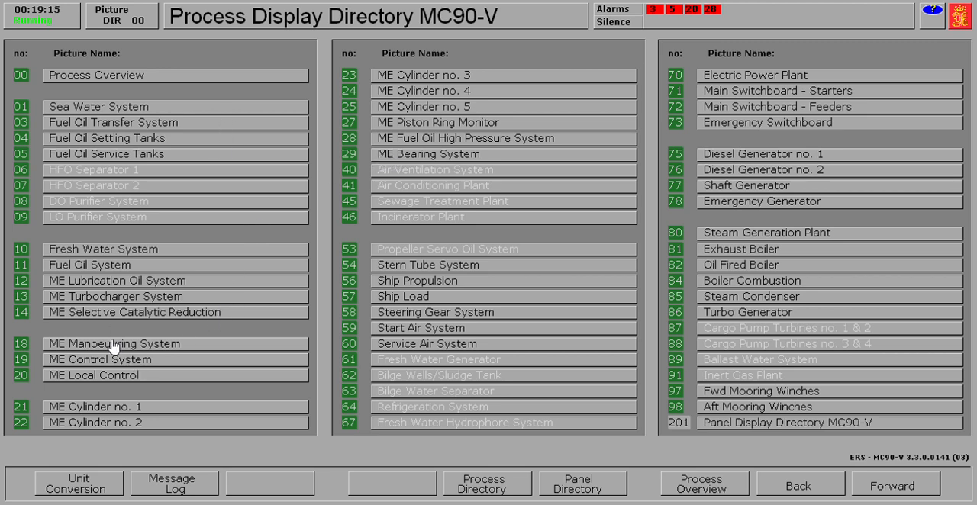
pyautogui.click(103, 378)
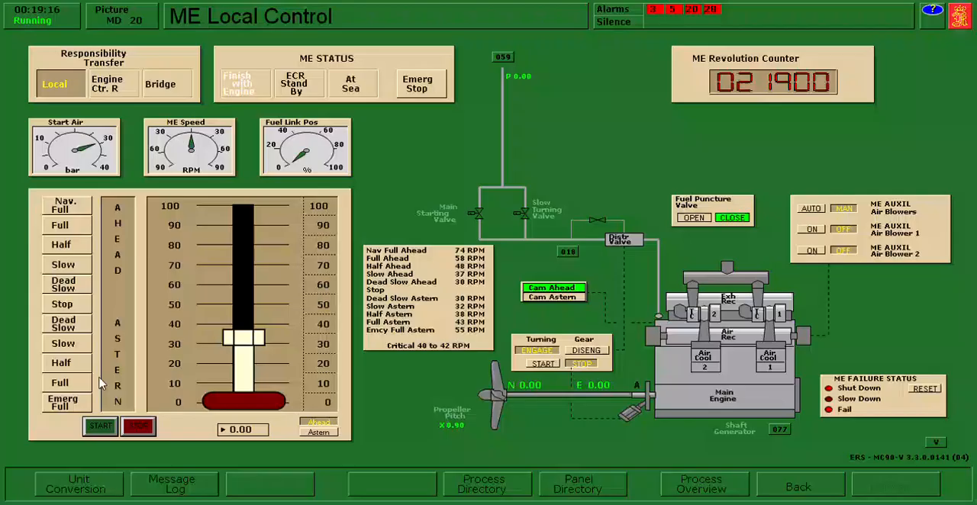